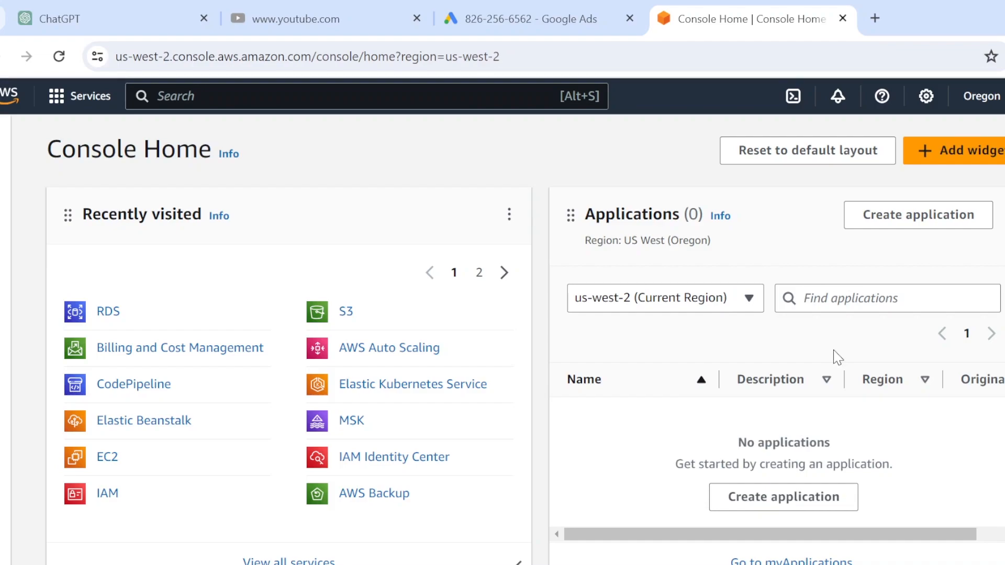
Dismiss the region list and search the AWS services for 'rds'
click(981, 96)
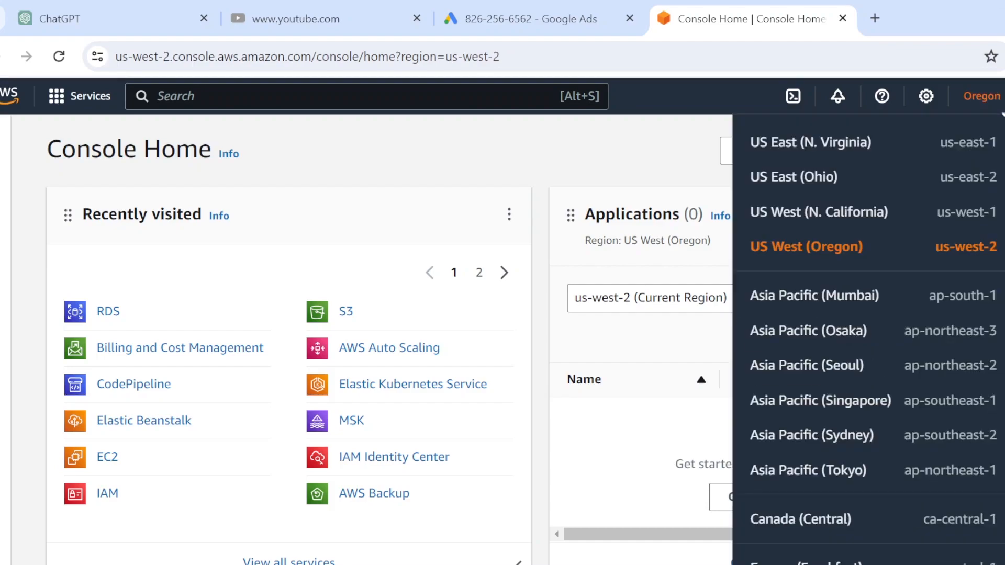
double_click(593, 138)
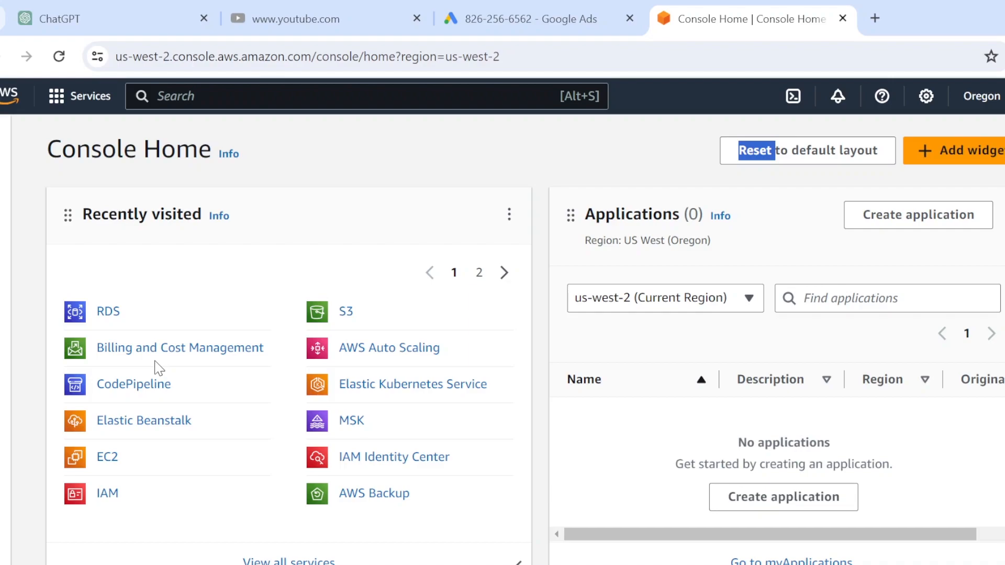
click(245, 96)
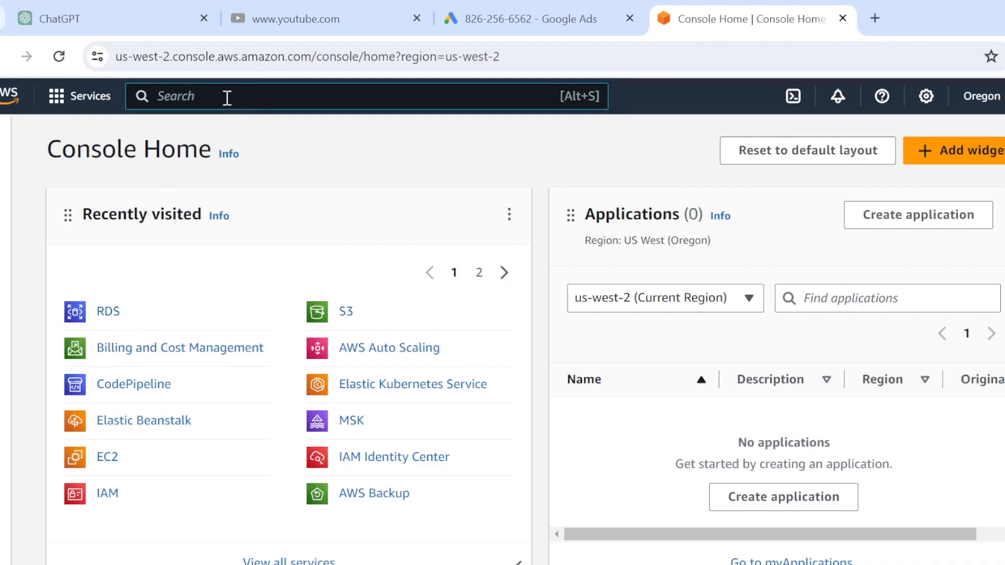
text(rds)
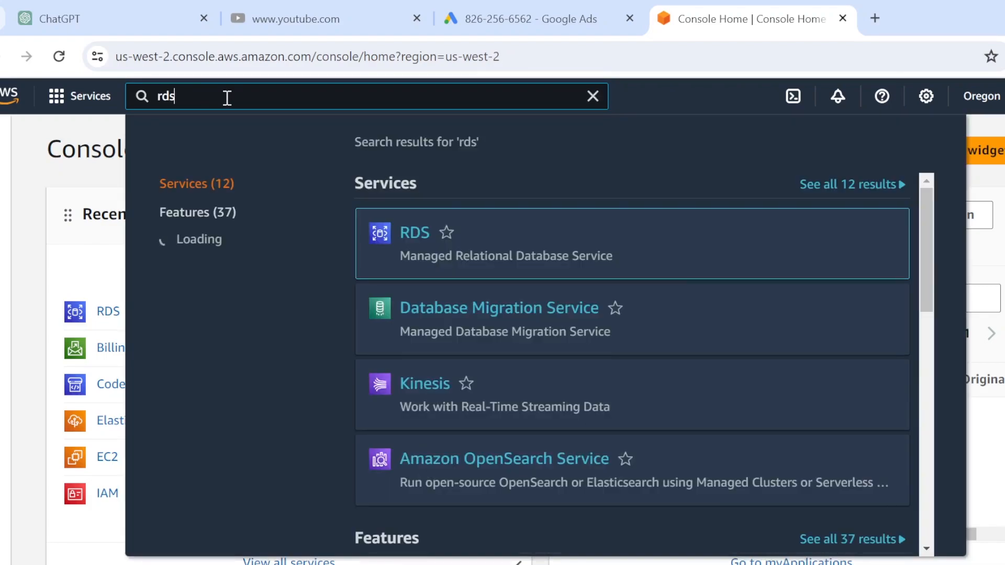
Open the RDS dashboard from the search results
click(418, 236)
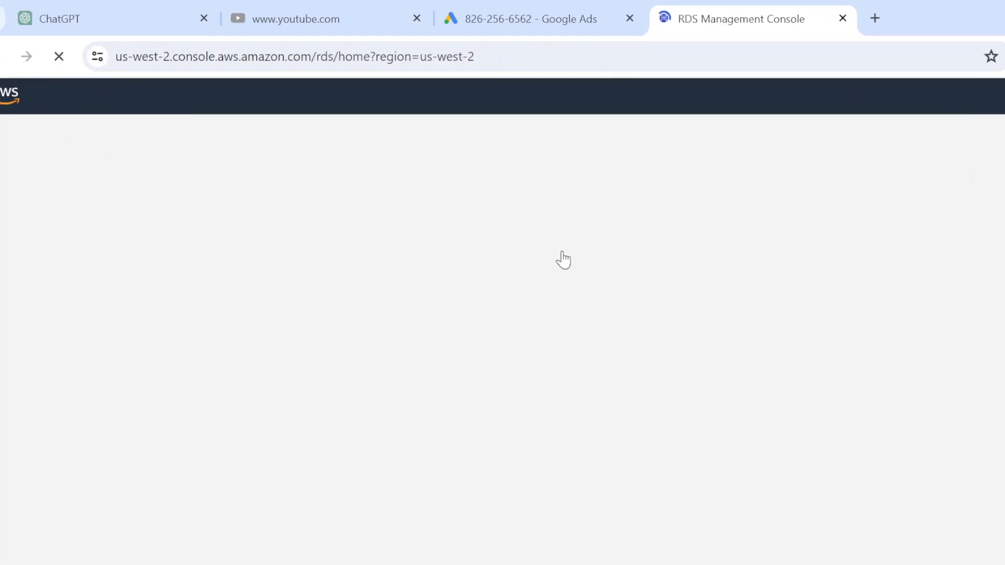
scroll(644, 225, down, 5)
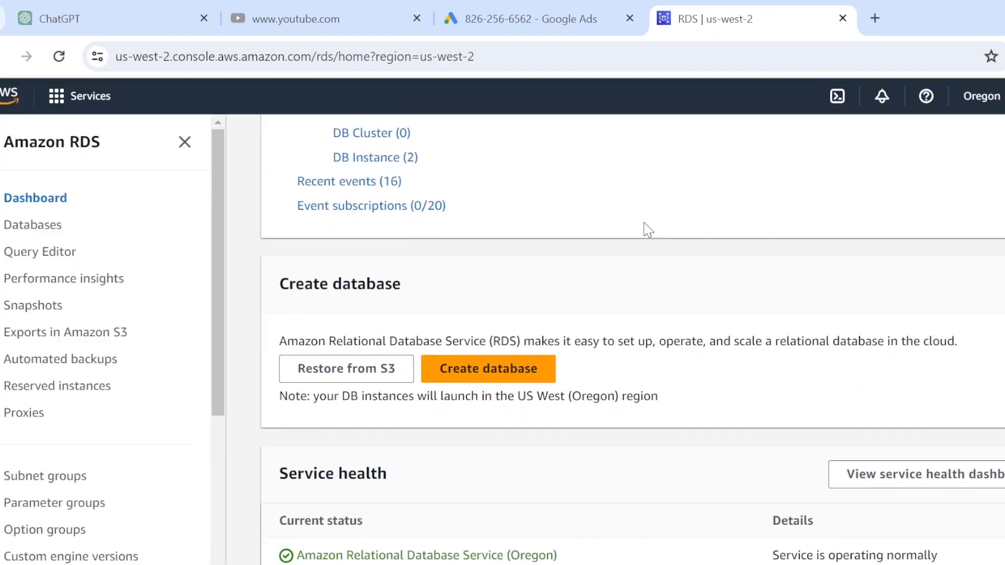
scroll(643, 226, down, 2)
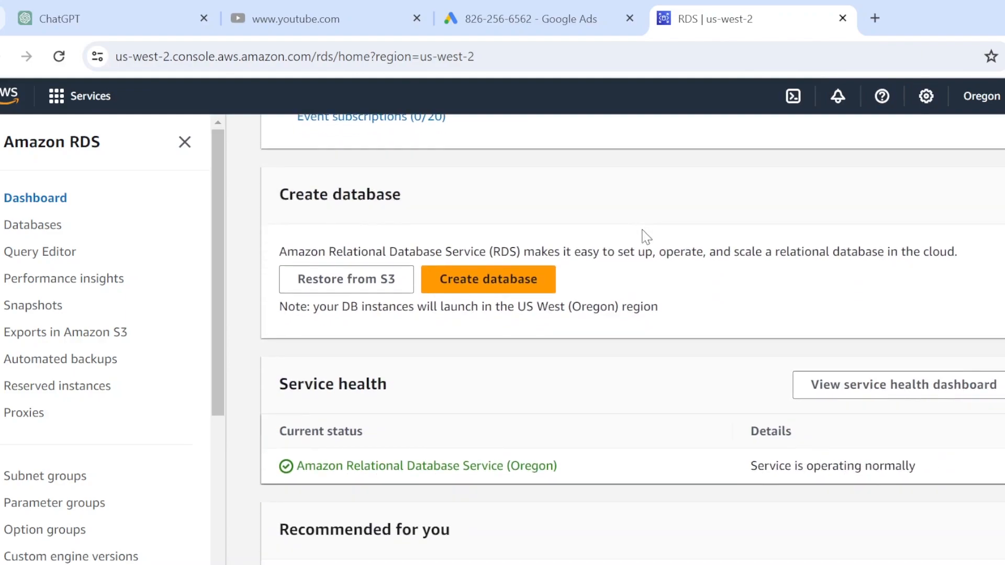
Start creating a new database with Standard create and reach the engine type choices
click(495, 286)
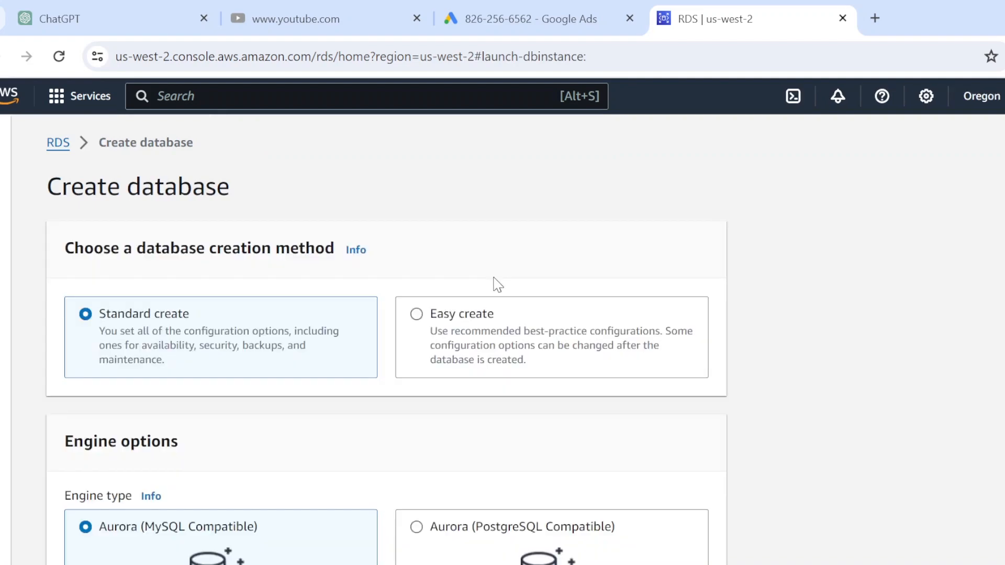
scroll(503, 238, down, 2)
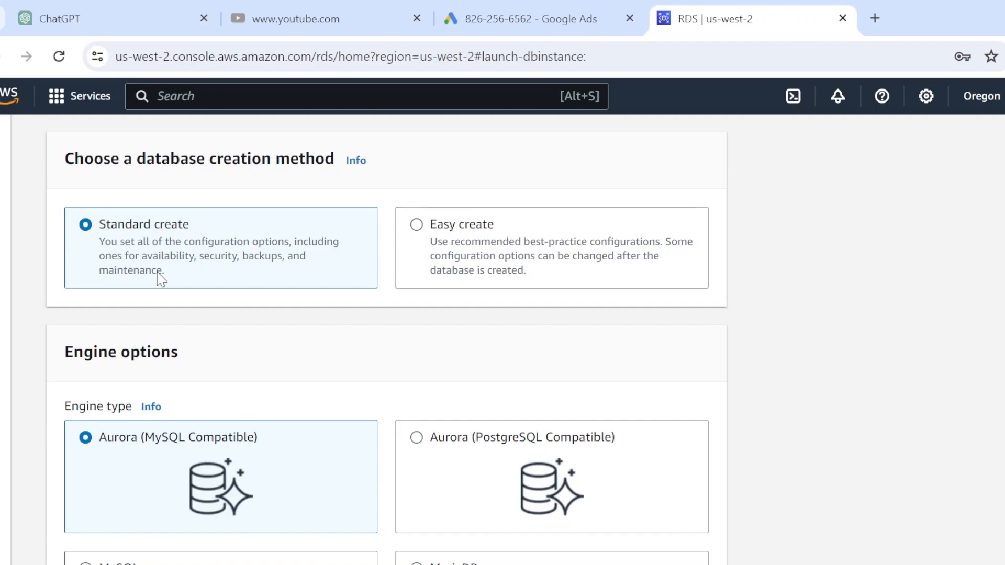
scroll(226, 309, down, 1)
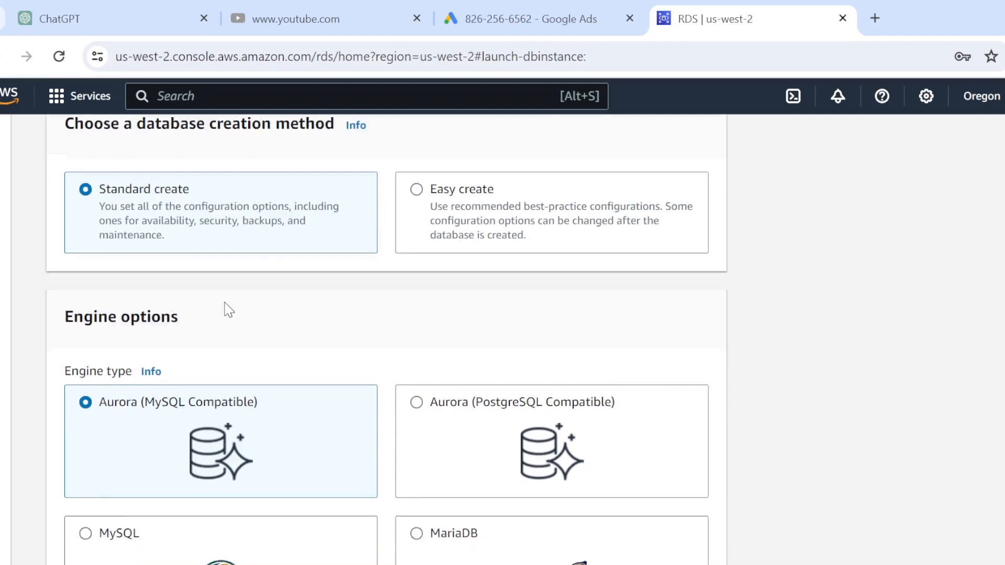
scroll(225, 306, down, 5)
scroll(272, 264, up, 2)
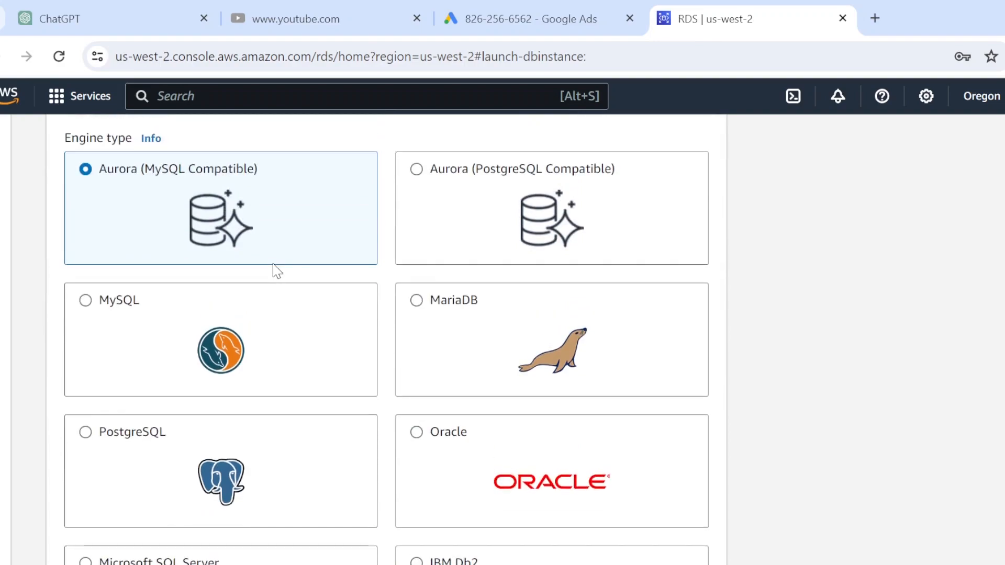
Choose the MySQL 8.0.35 engine with the Free tier template
click(86, 301)
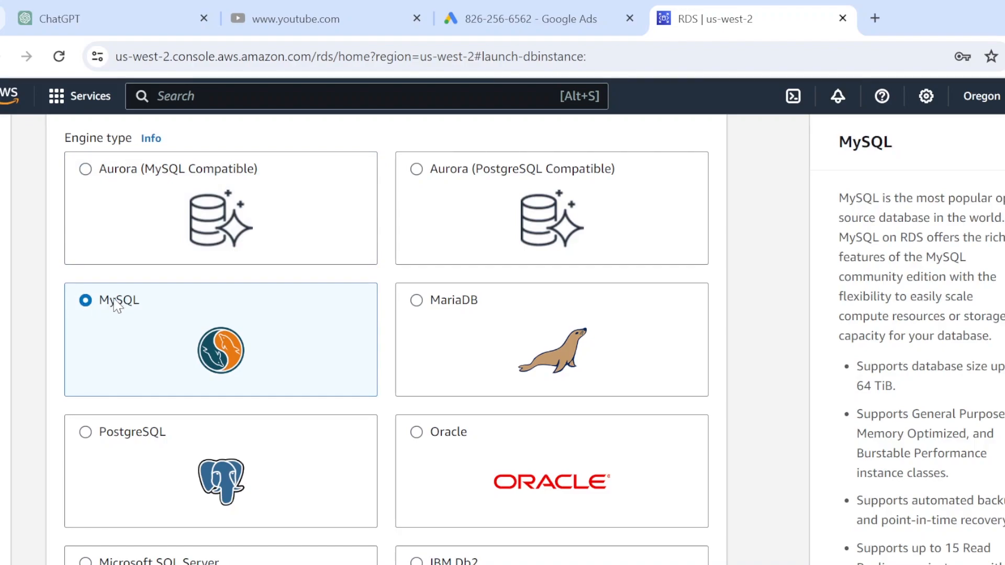
scroll(128, 300, down, 10)
scroll(127, 296, down, 3)
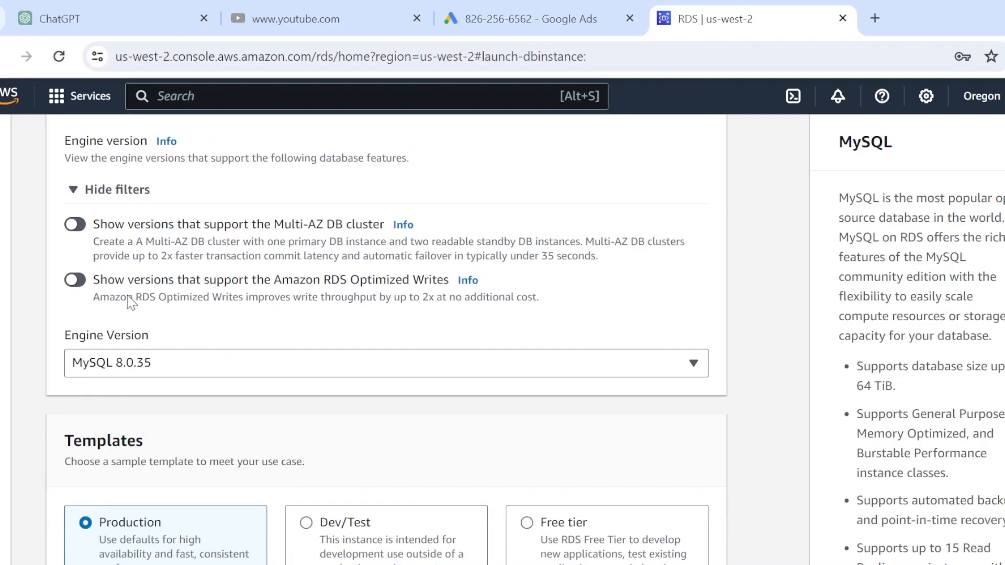
scroll(128, 300, down, 2)
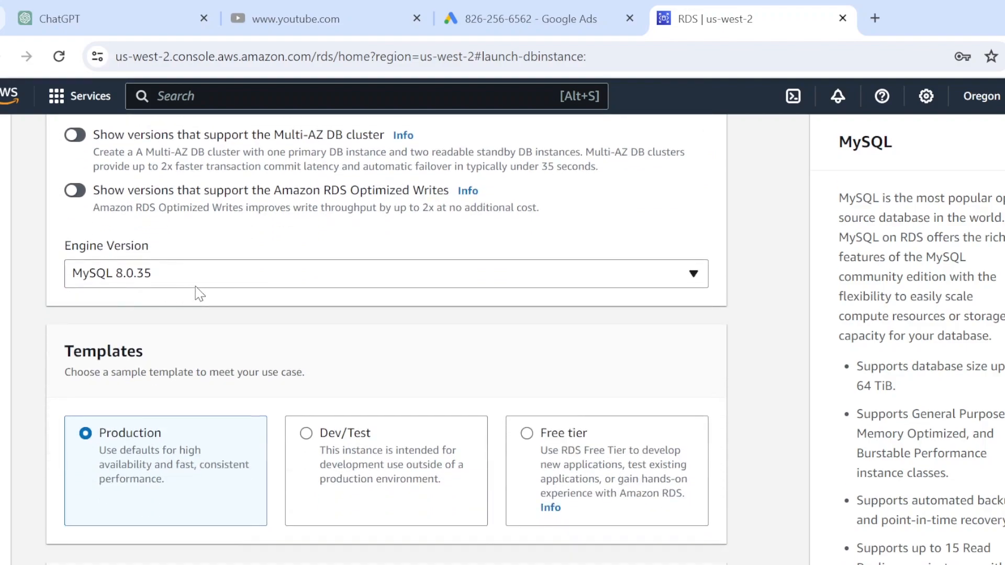
scroll(230, 291, down, 2)
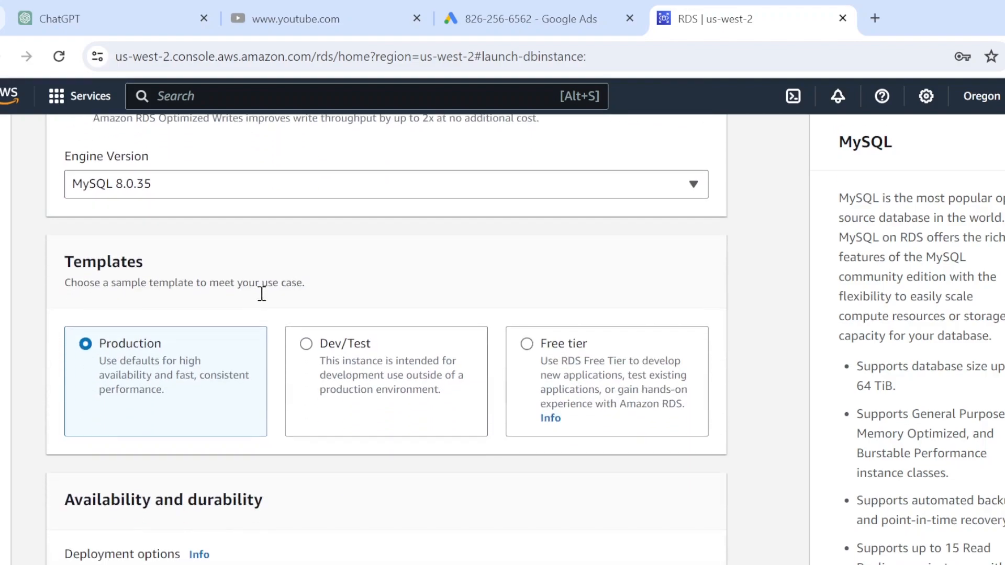
click(528, 350)
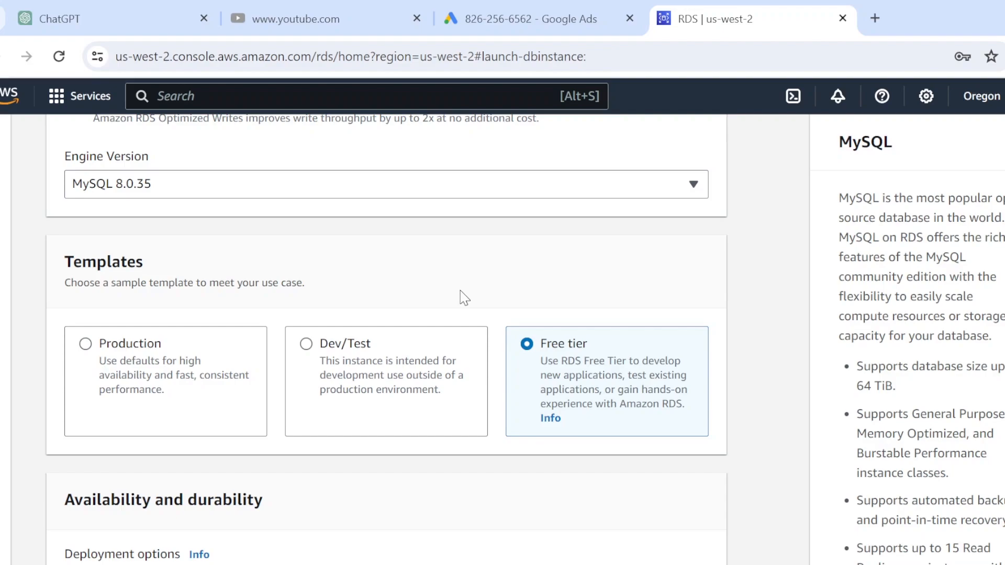
scroll(460, 297, down, 2)
scroll(463, 293, down, 6)
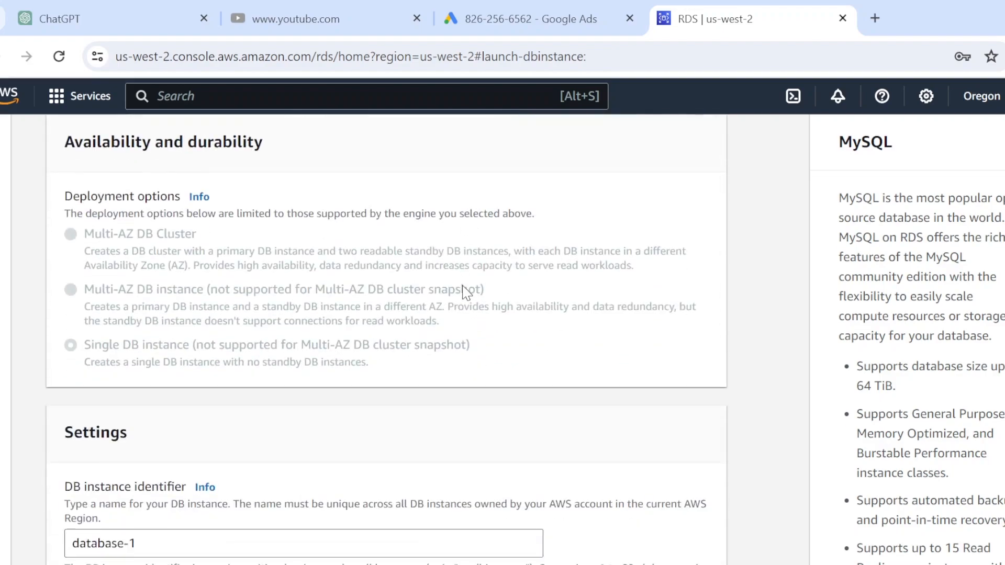
Replace the admin user's master password with a new one and confirm it
scroll(464, 291, down, 6)
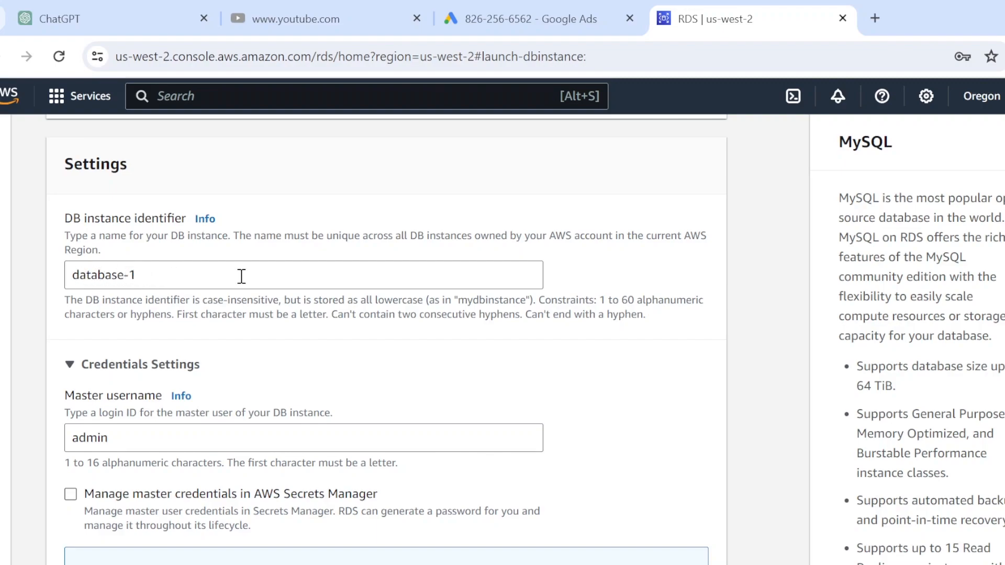
scroll(340, 288, down, 5)
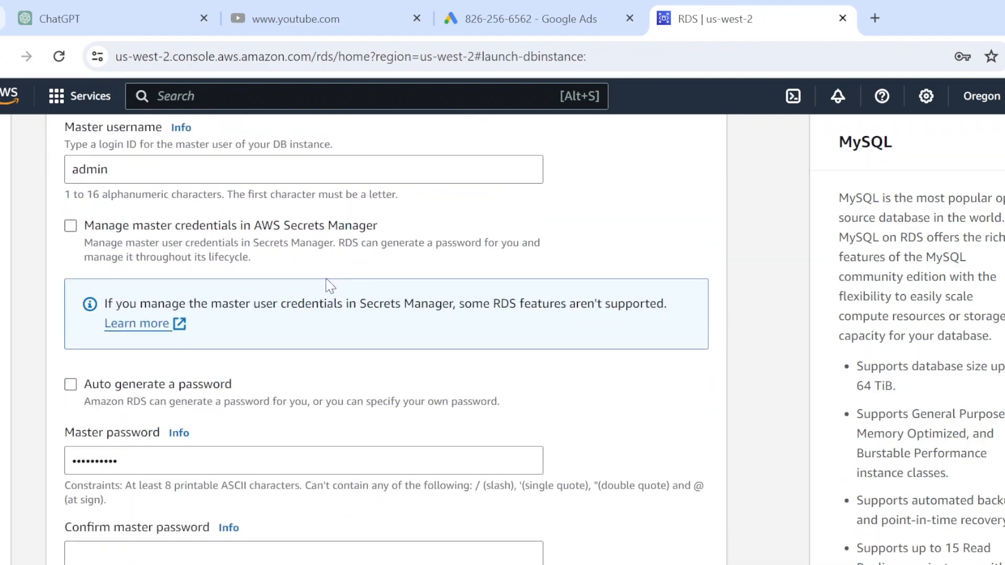
scroll(329, 287, up, 2)
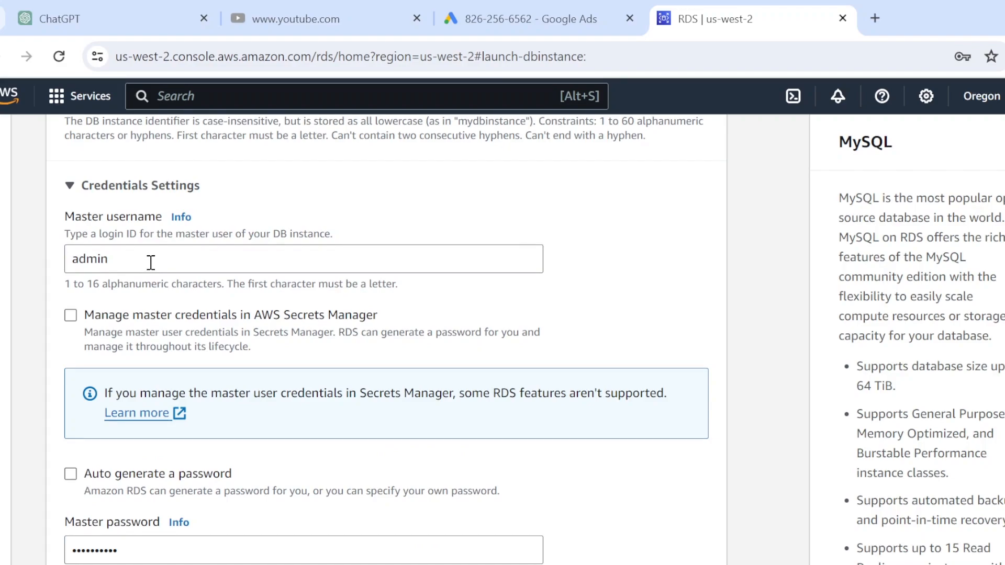
scroll(150, 262, down, 2)
scroll(172, 275, down, 4)
scroll(173, 273, up, 2)
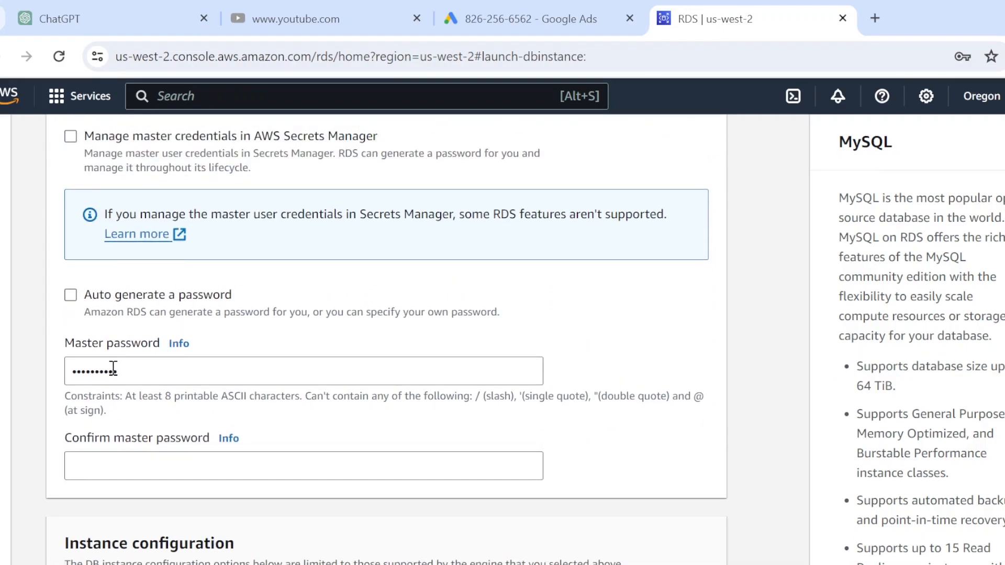
double_click(96, 365)
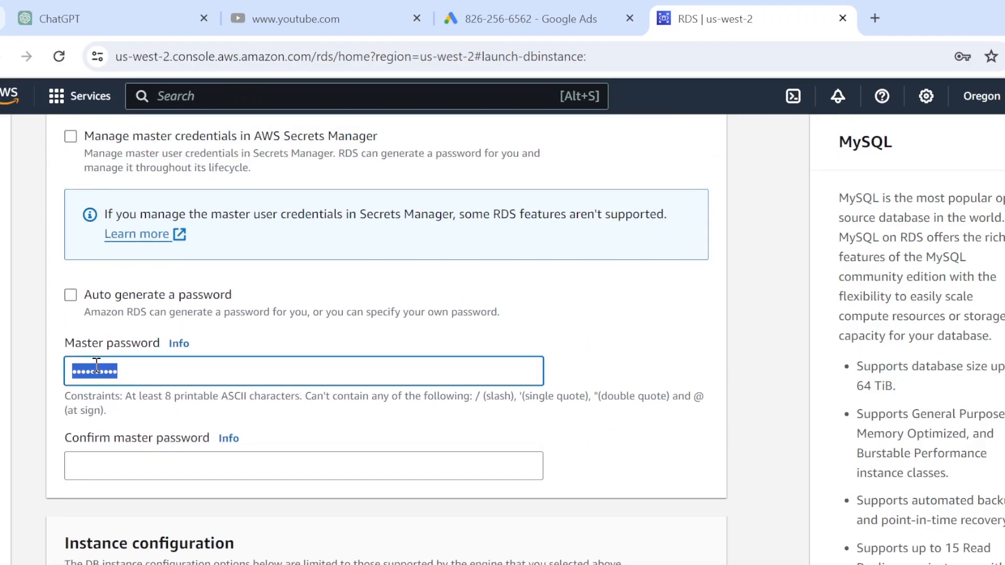
text(********)
key(Tab)
key(Tab)
text(********)
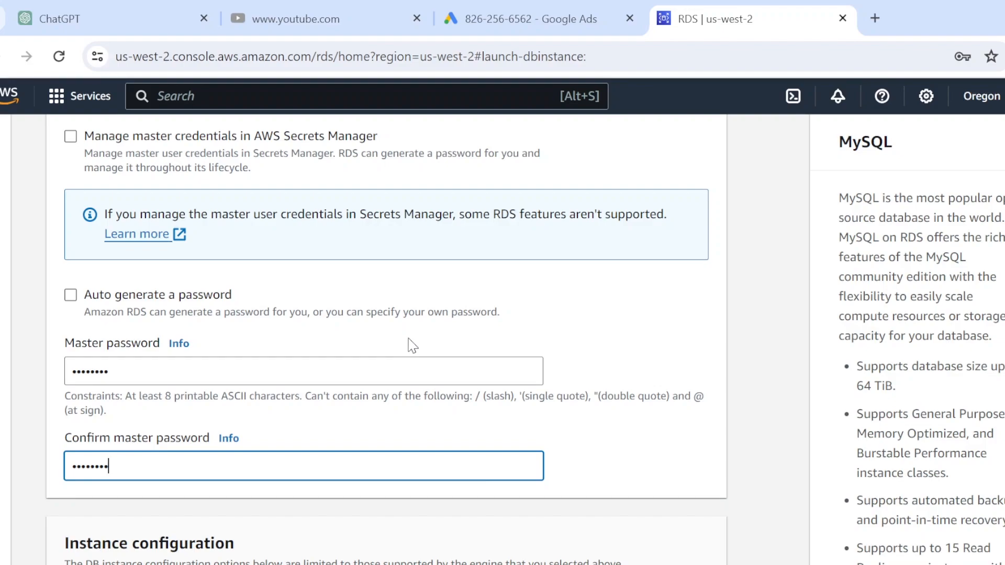
Keep allocated storage at 20 GiB with storage autoscaling unchecked
scroll(413, 346, up, 1)
scroll(412, 345, down, 10)
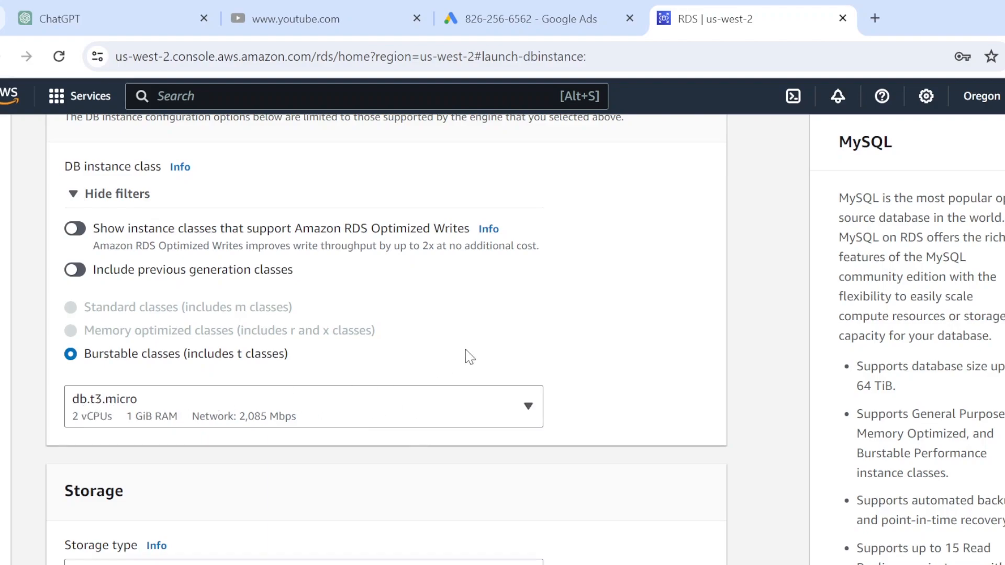
scroll(516, 345, down, 2)
scroll(518, 349, down, 4)
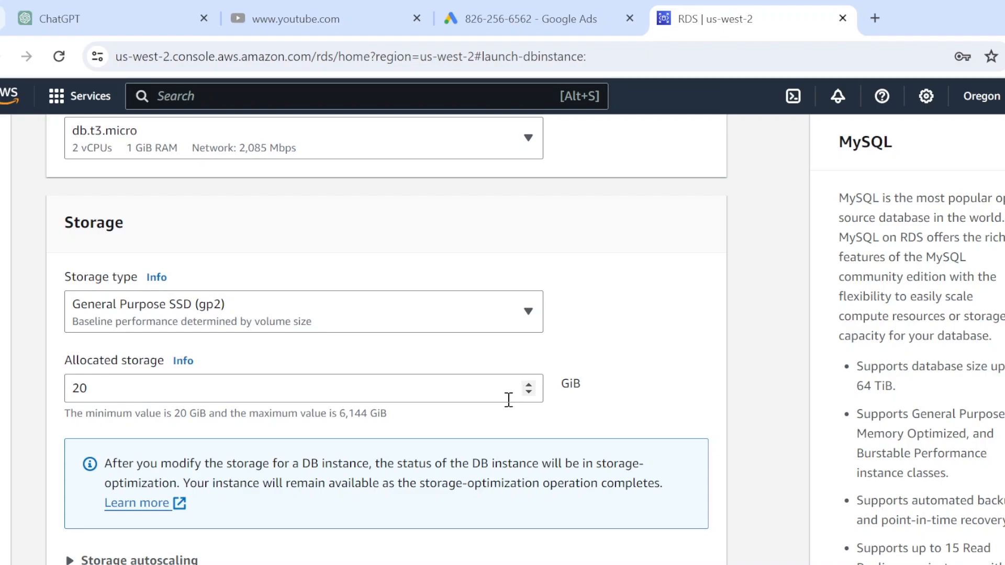
scroll(511, 400, down, 5)
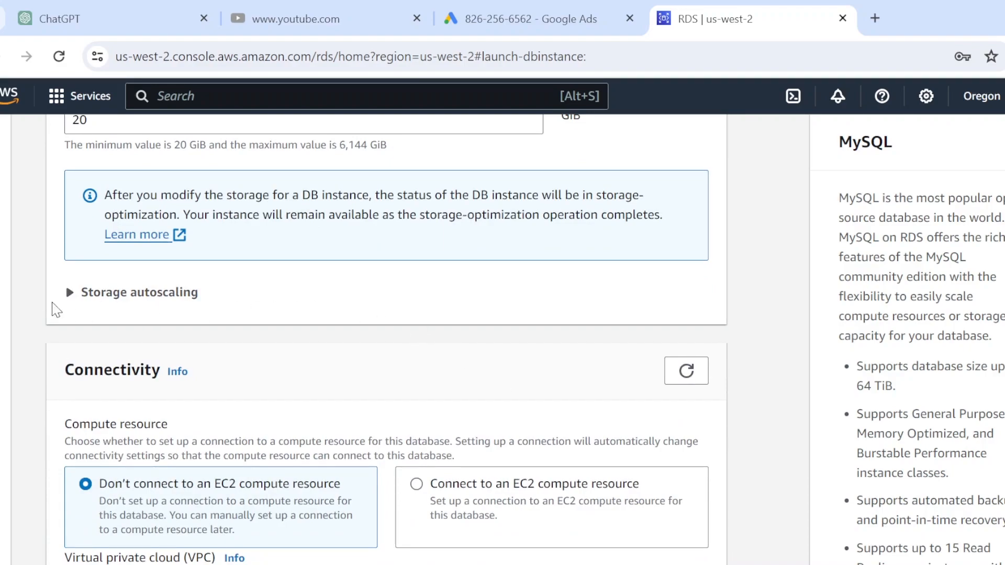
click(70, 297)
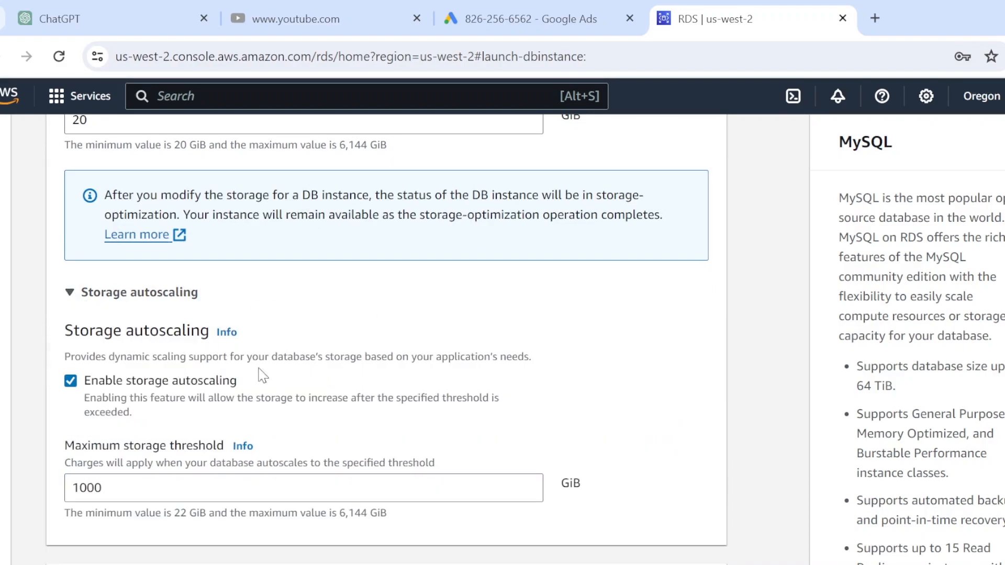
click(70, 381)
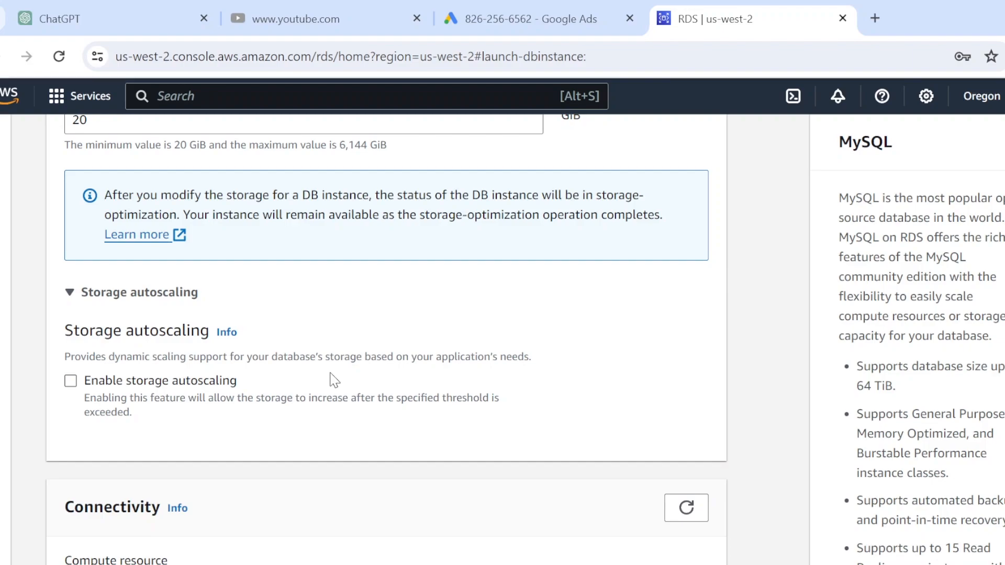
Set Public access to Yes for the new database
scroll(335, 380, down, 3)
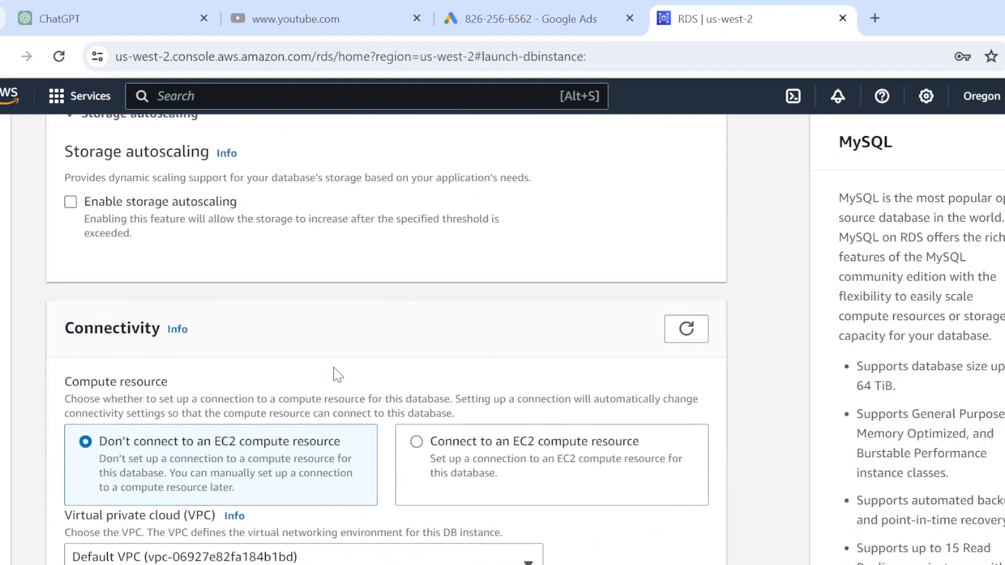
scroll(335, 371, down, 2)
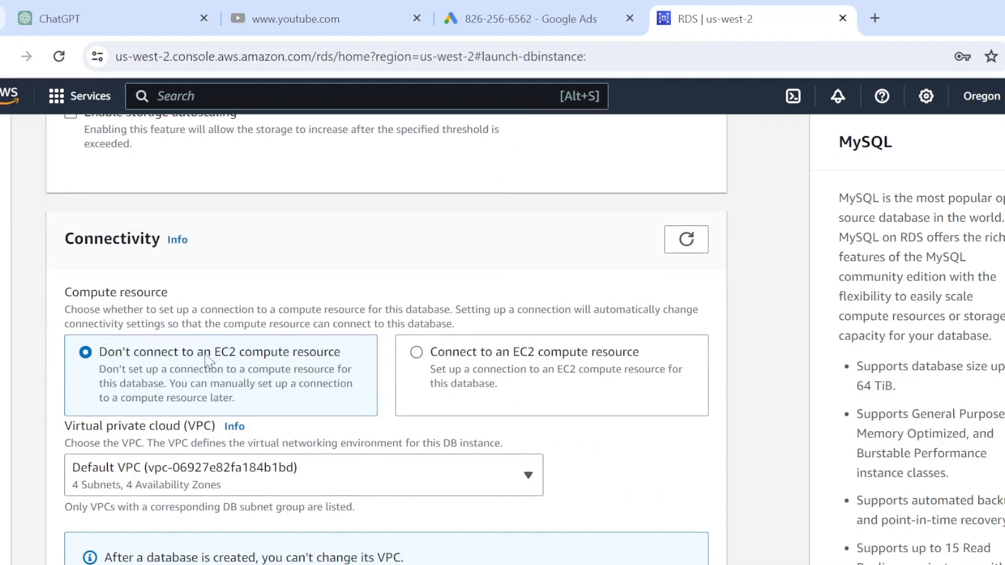
scroll(104, 346, down, 3)
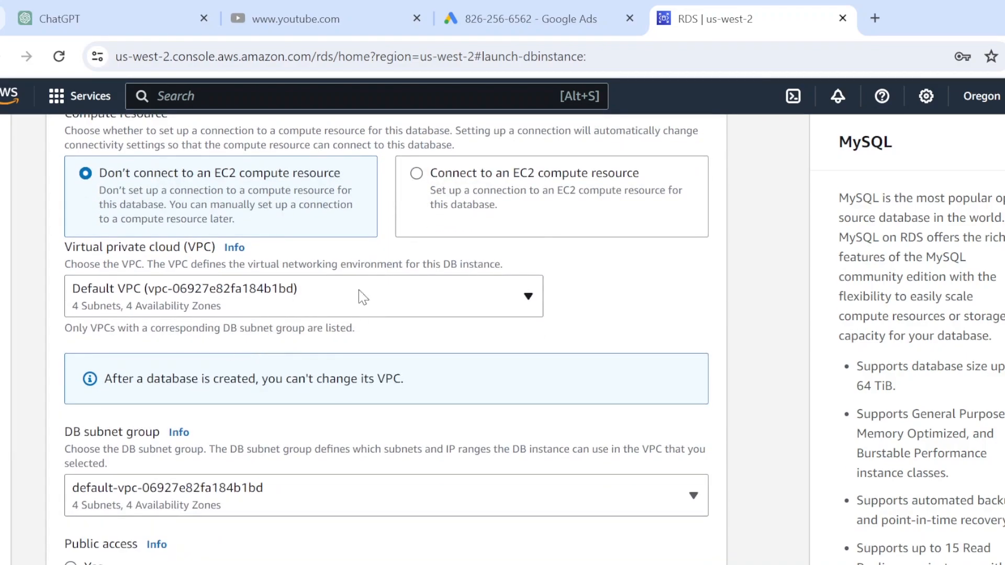
scroll(399, 294, down, 3)
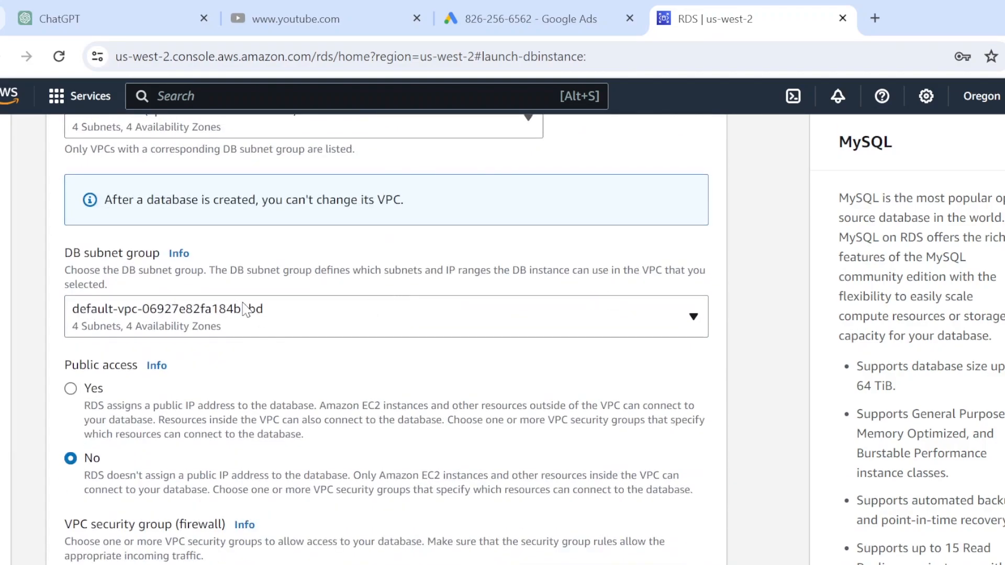
click(72, 389)
Choose to create a new VPC security group for the database
scroll(222, 353, down, 5)
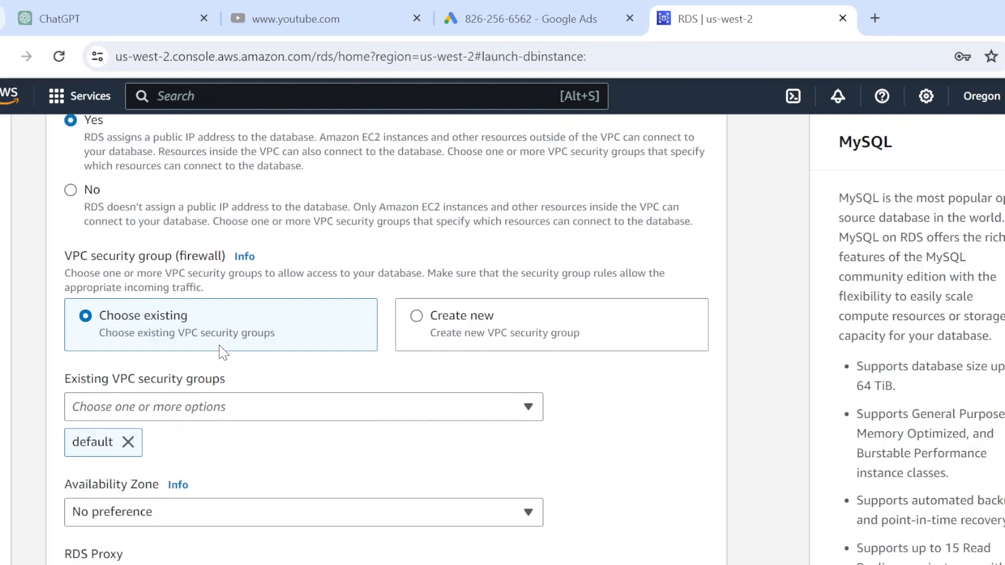
click(417, 317)
scroll(413, 325, down, 3)
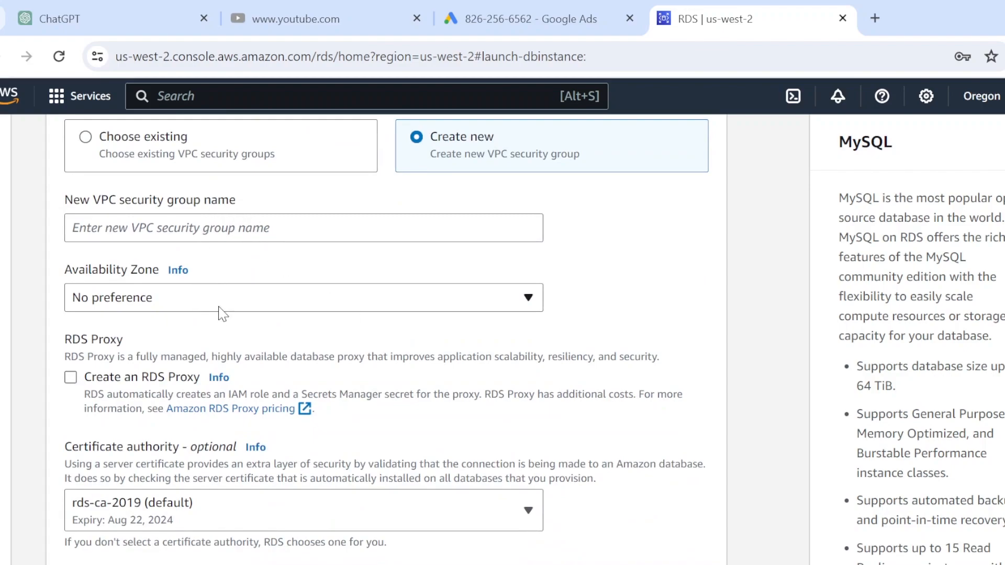
scroll(254, 322, up, 2)
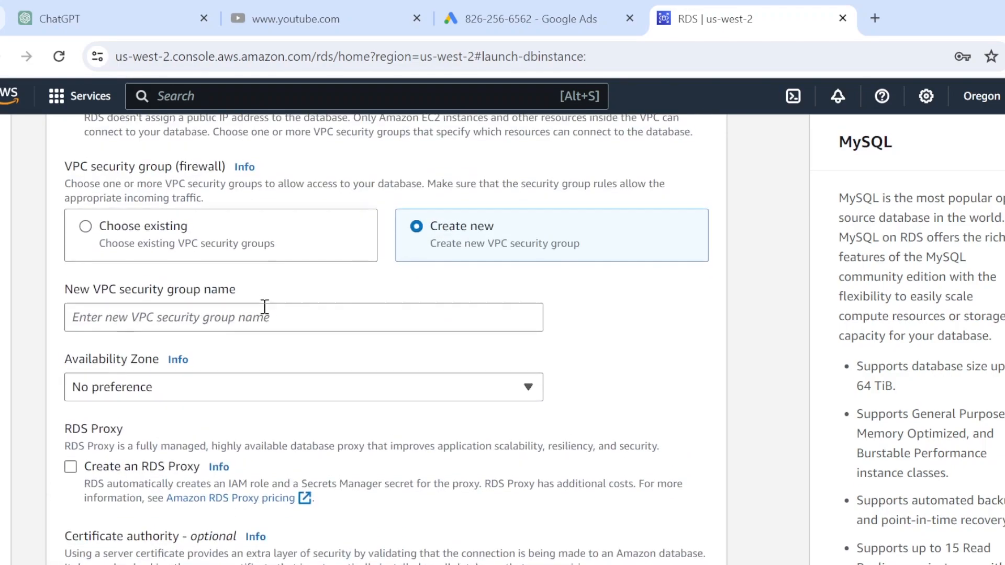
scroll(307, 321, down, 5)
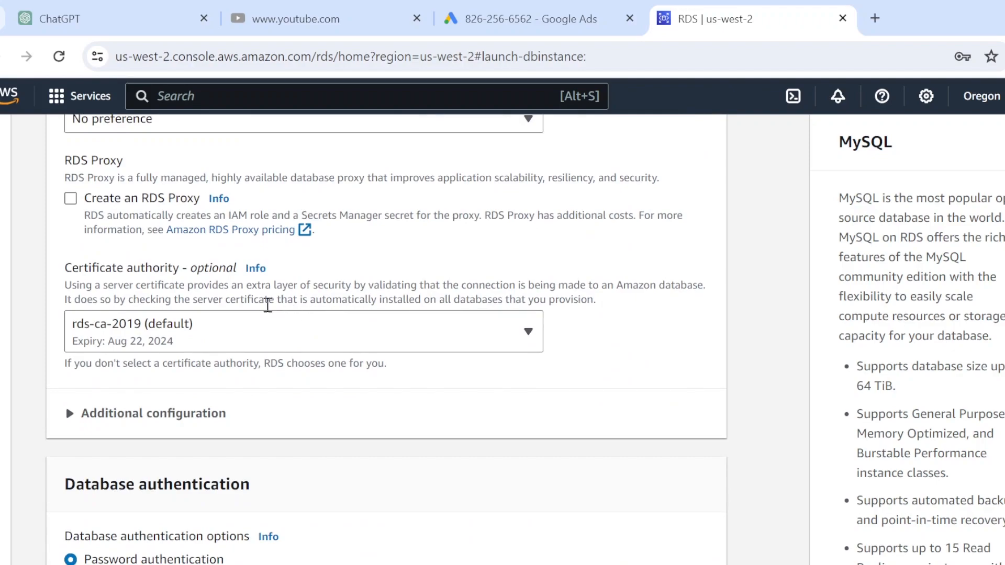
Expand connectivity Additional configuration, keeping port 3306 and password authentication
click(69, 414)
scroll(264, 356, down, 3)
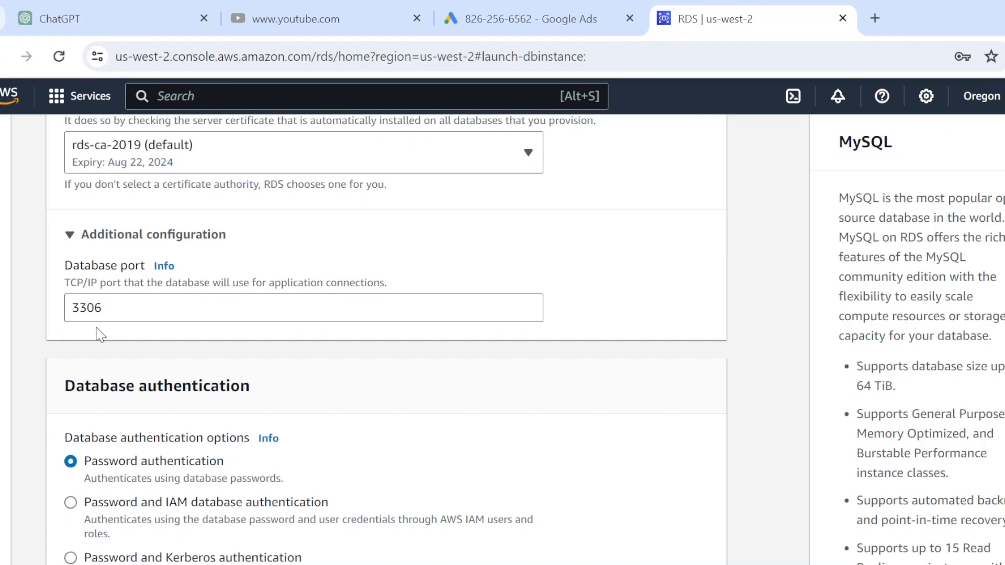
scroll(291, 353, down, 3)
scroll(291, 353, up, 3)
scroll(277, 350, down, 3)
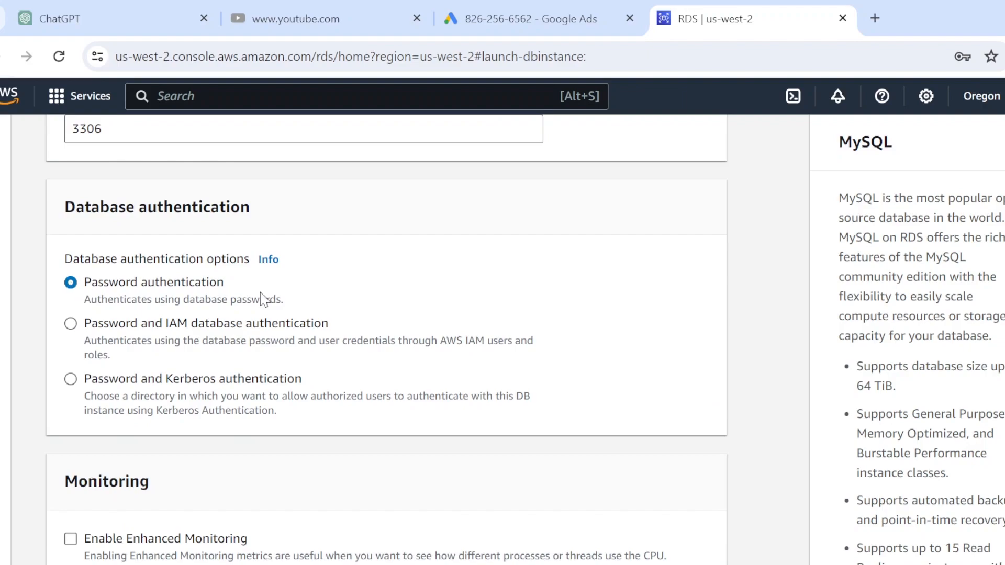
scroll(299, 297, down, 2)
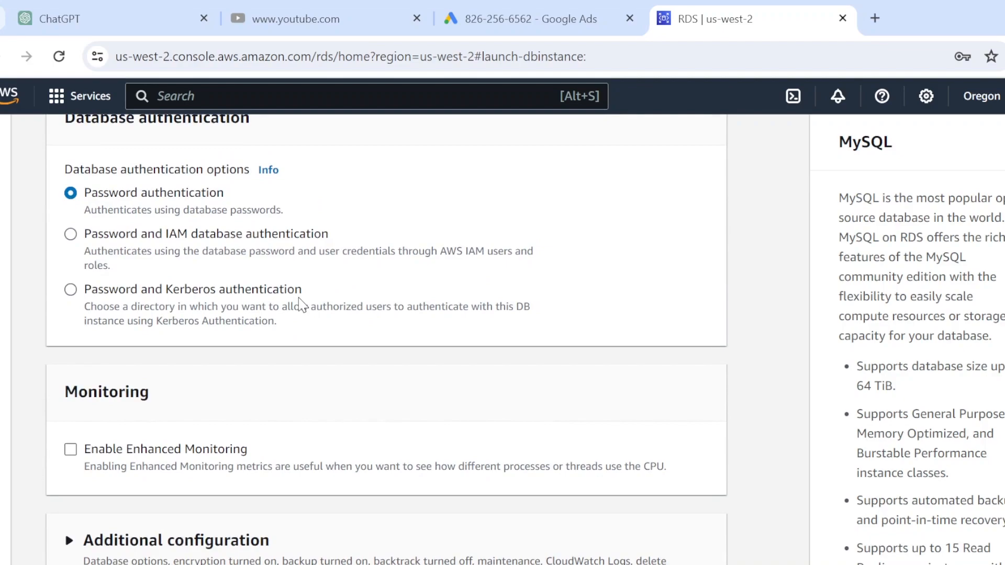
scroll(299, 297, down, 7)
scroll(301, 312, up, 5)
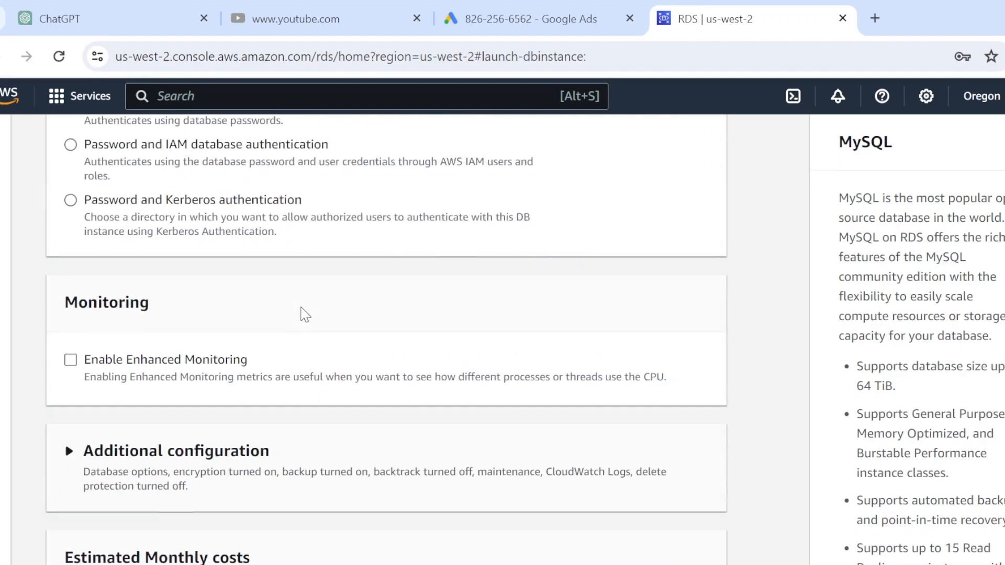
scroll(305, 315, down, 8)
scroll(298, 315, up, 5)
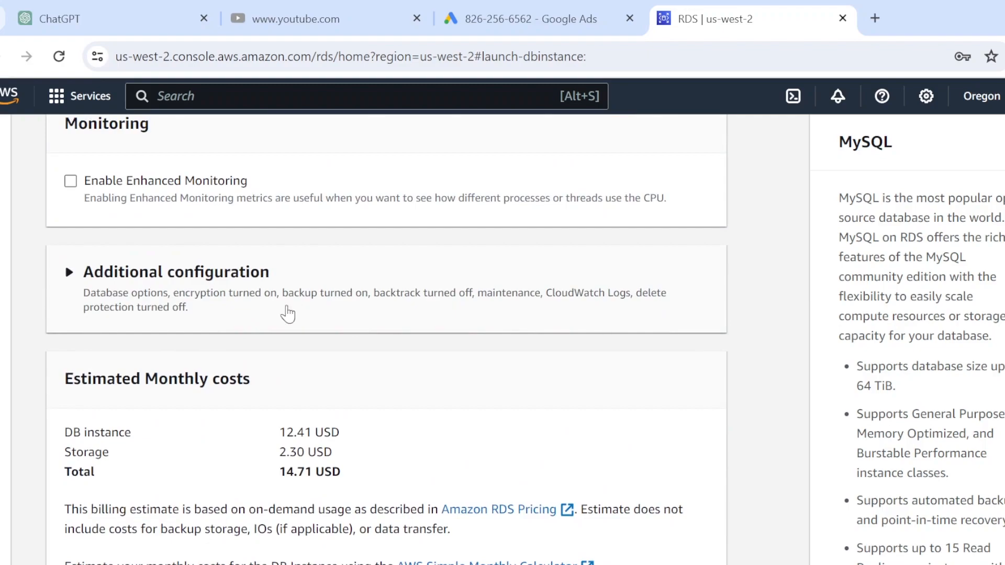
Expand Additional configuration and keep default backup, encryption, log export and maintenance settings
click(68, 275)
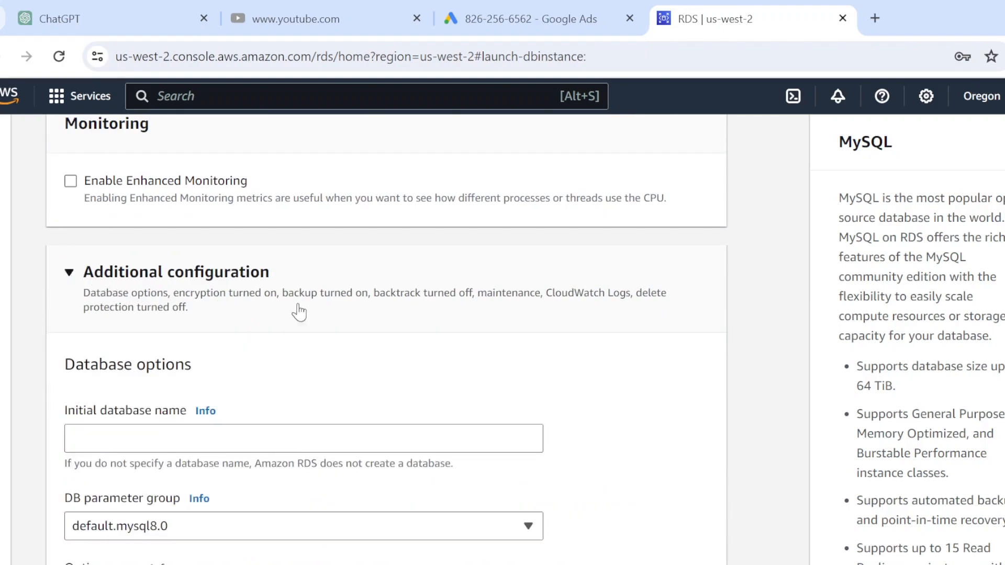
scroll(314, 314, down, 2)
scroll(332, 318, down, 2)
scroll(332, 318, down, 2)
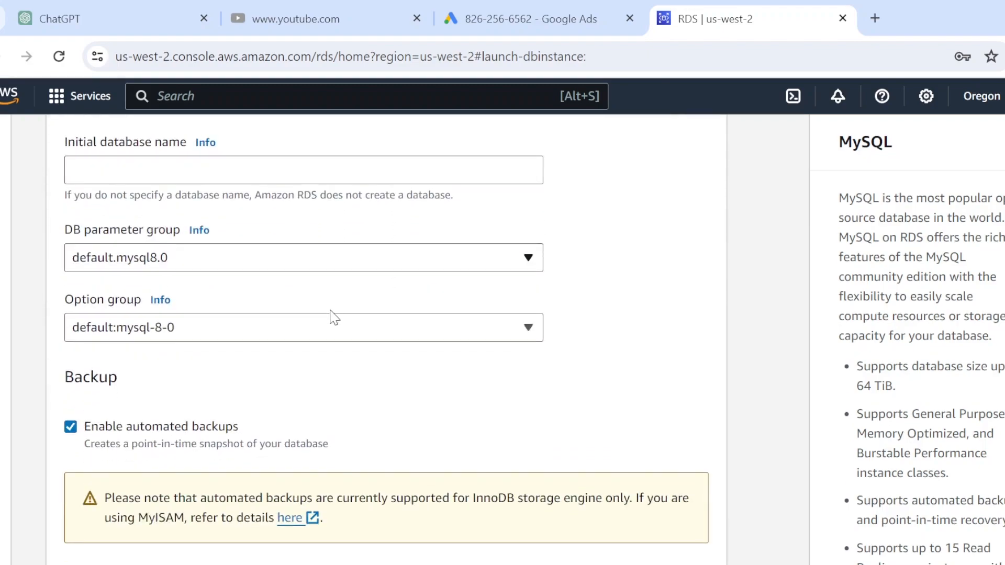
scroll(334, 317, down, 2)
scroll(335, 317, down, 2)
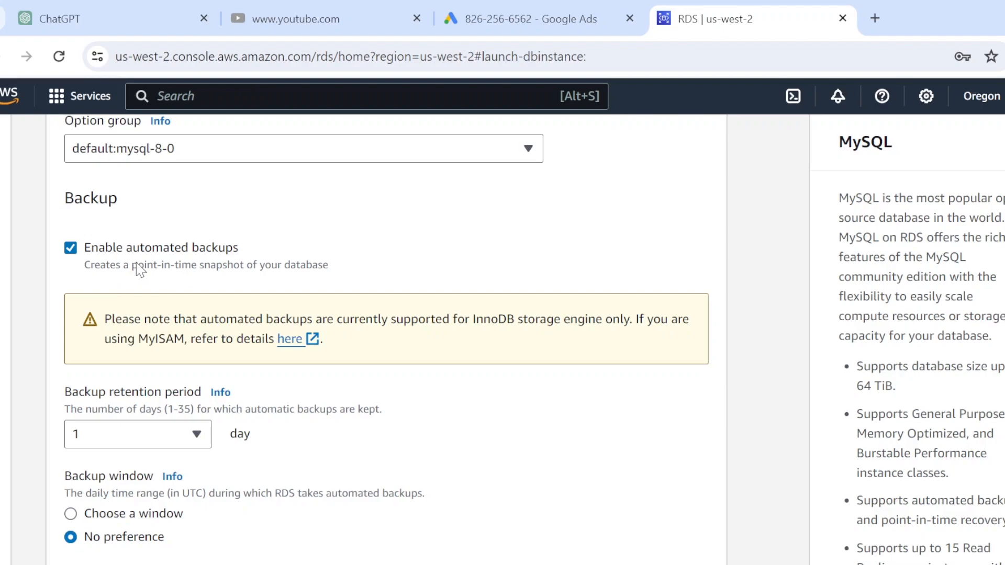
scroll(142, 263, down, 2)
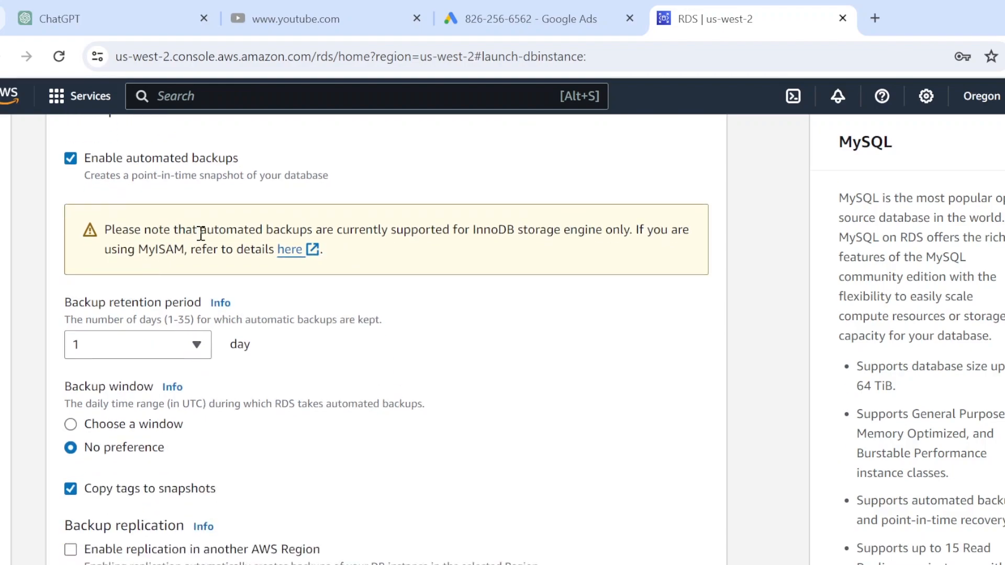
scroll(201, 236, down, 4)
scroll(200, 234, down, 2)
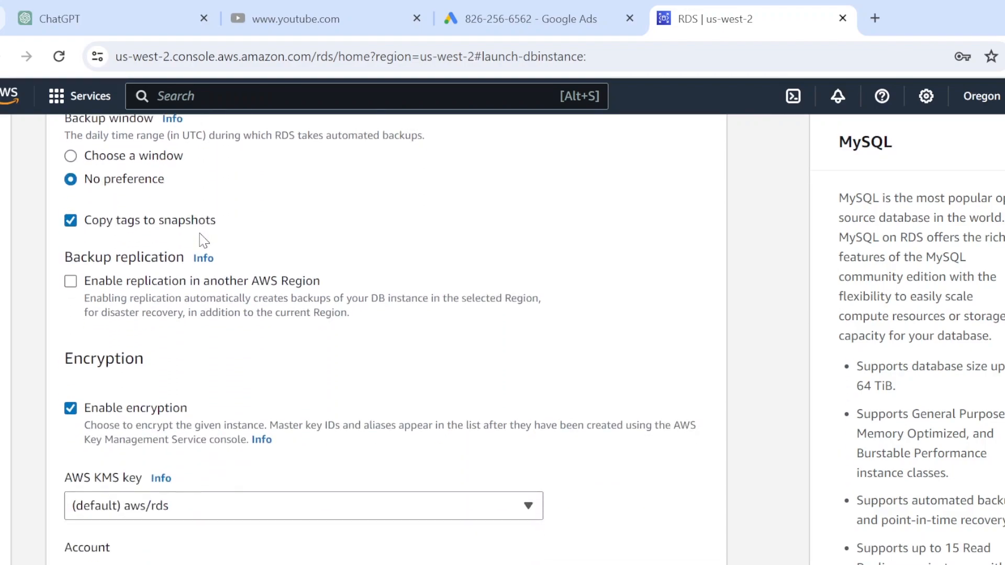
scroll(199, 233, down, 2)
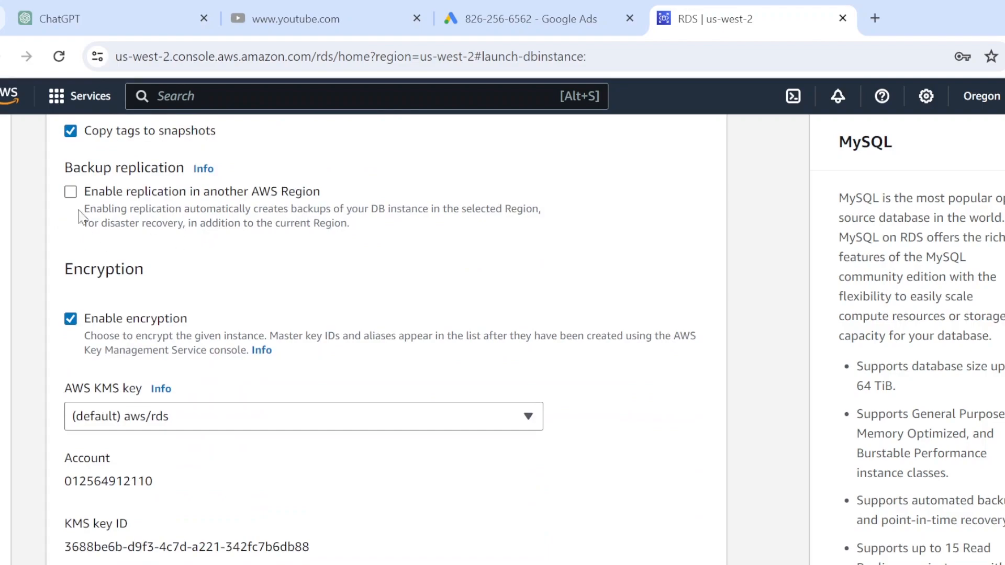
scroll(225, 229, down, 1)
scroll(225, 229, down, 7)
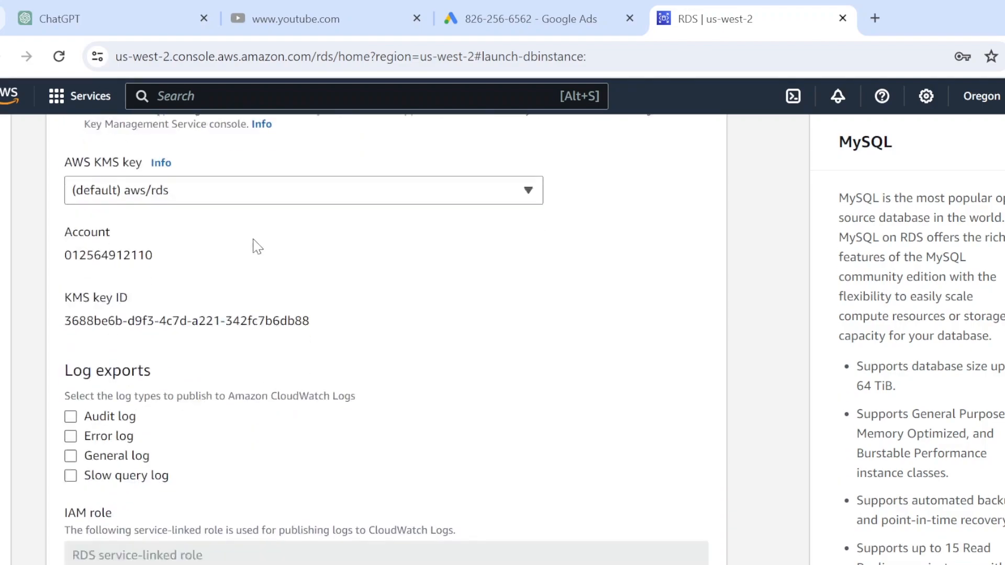
scroll(467, 272, down, 9)
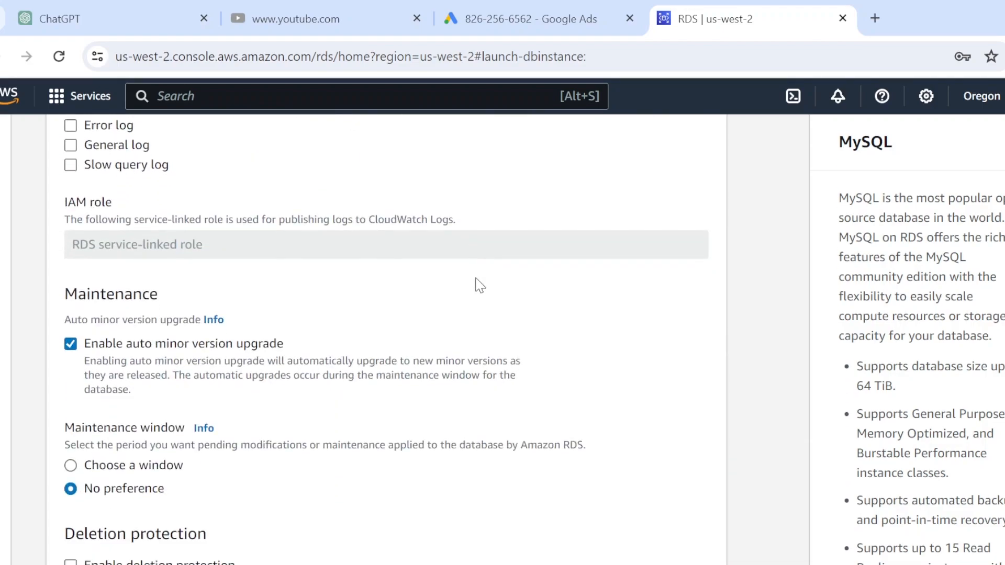
scroll(477, 280, down, 5)
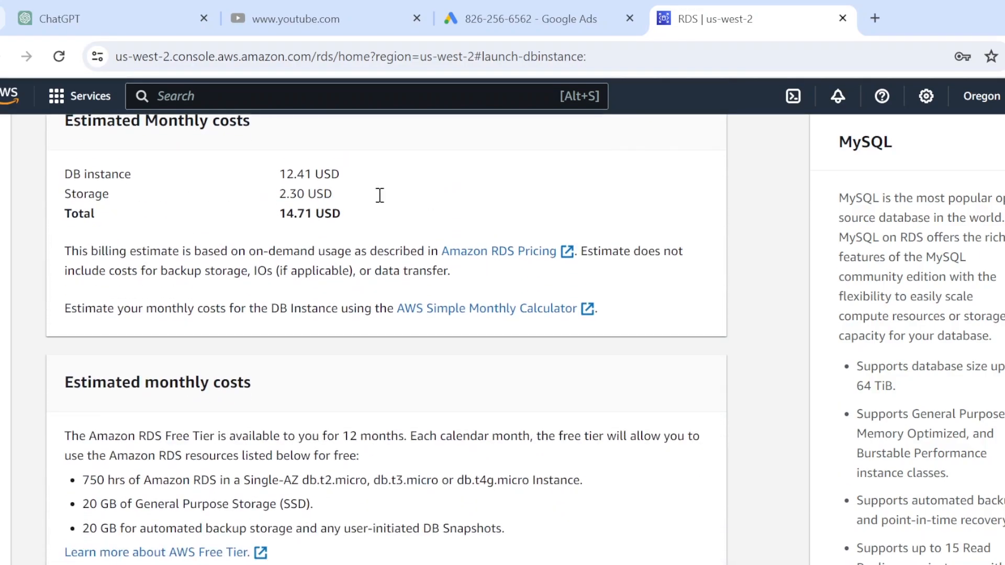
scroll(247, 154, up, 2)
scroll(281, 193, down, 6)
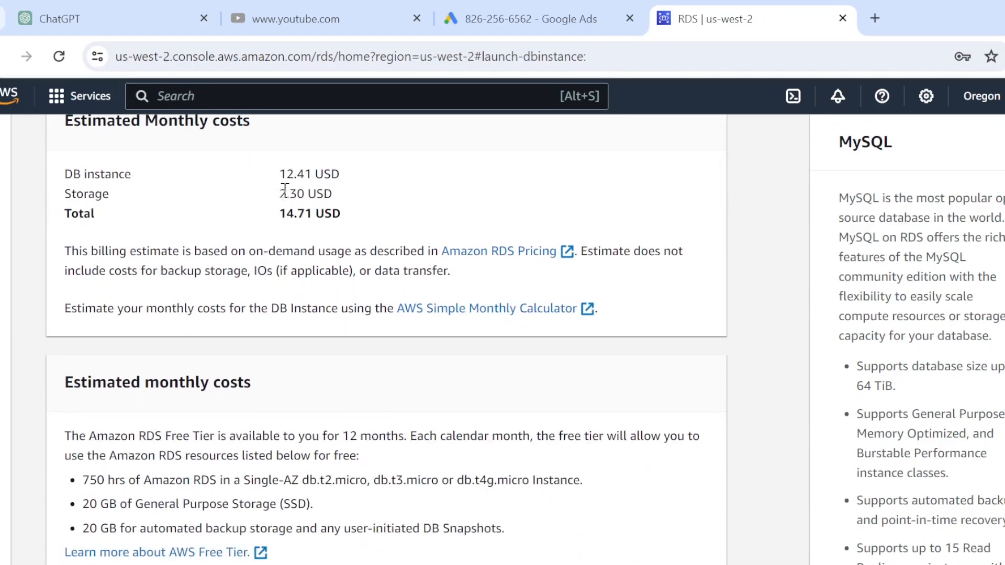
scroll(413, 241, up, 15)
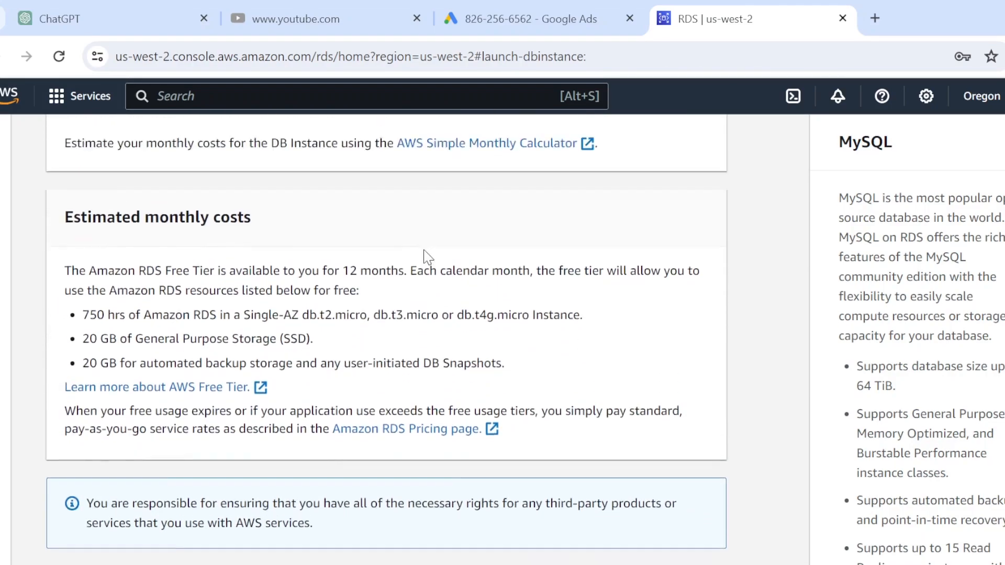
scroll(430, 250, up, 15)
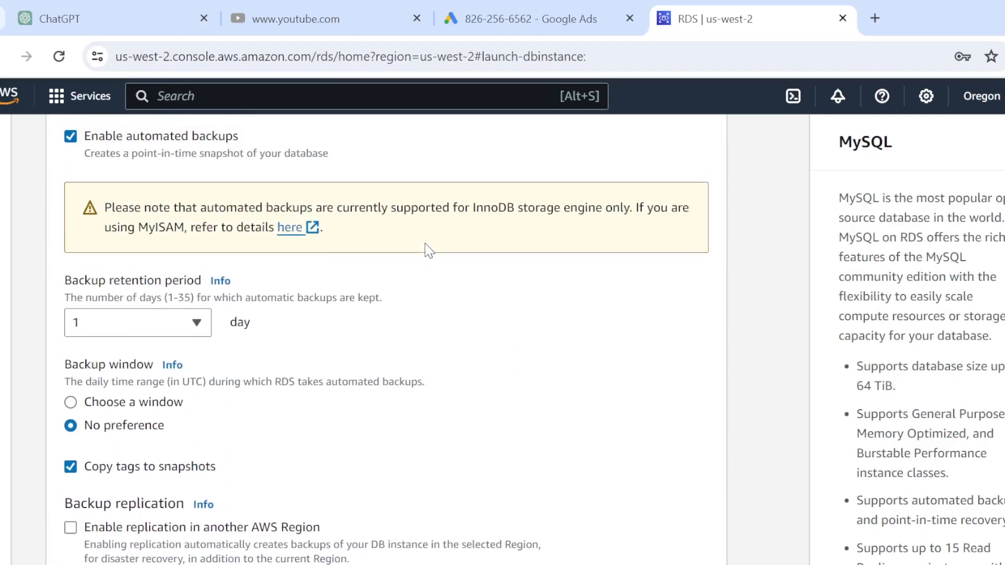
scroll(429, 250, up, 10)
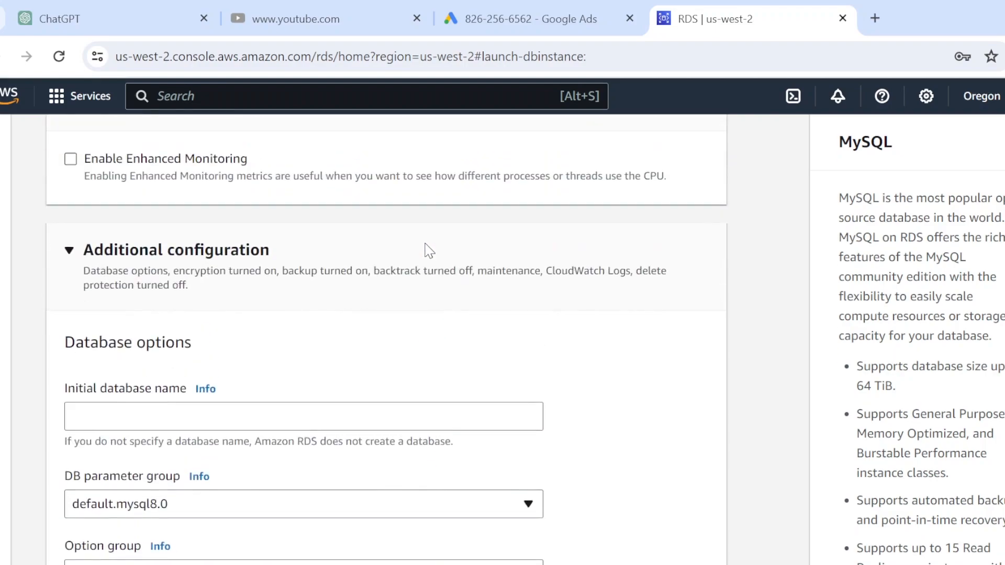
scroll(429, 250, up, 10)
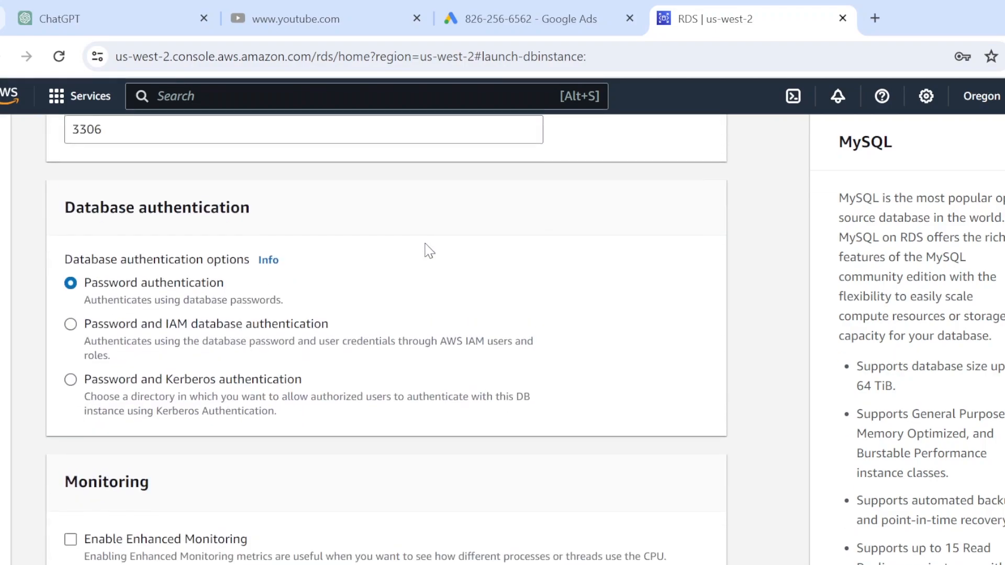
scroll(429, 250, up, 10)
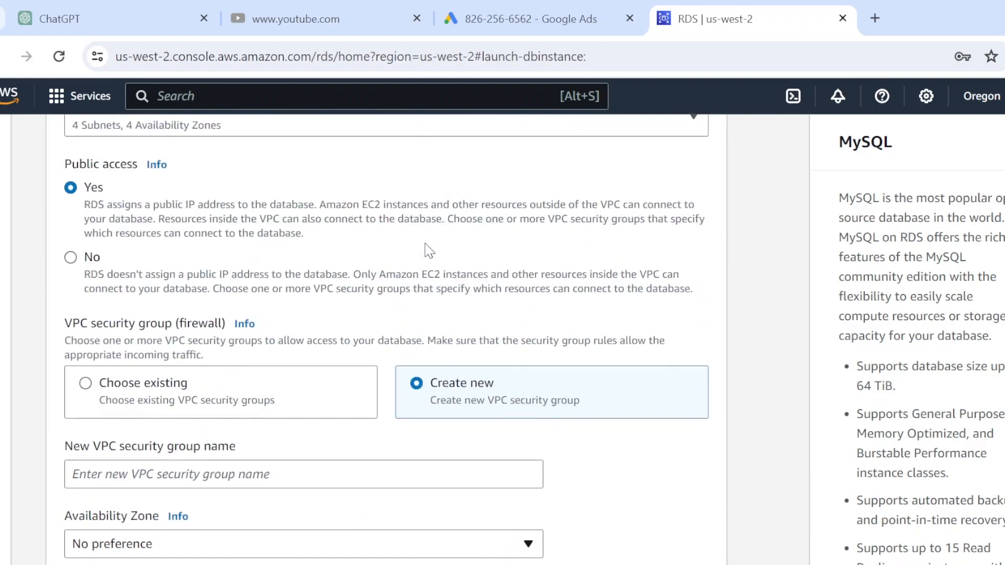
scroll(425, 251, up, 8)
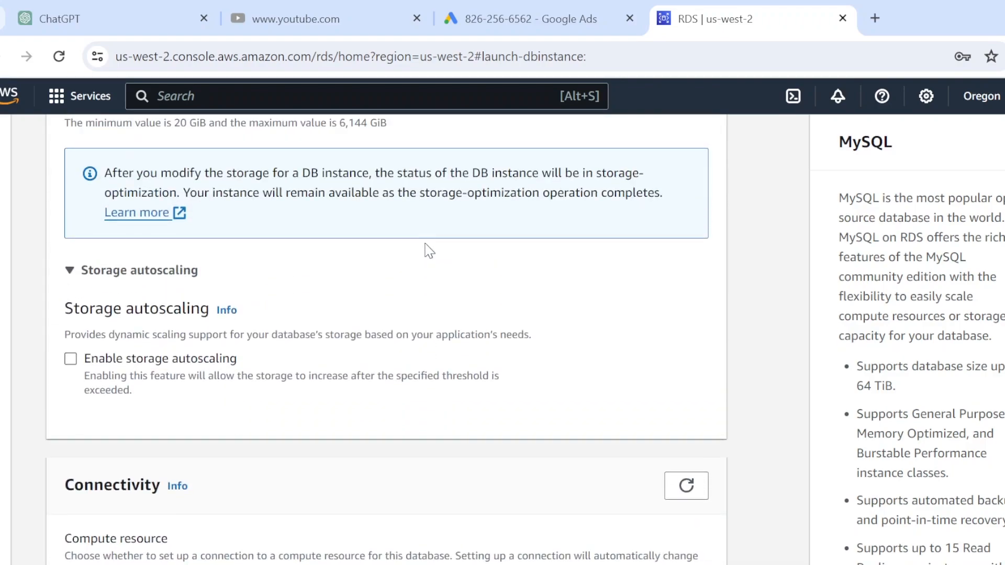
scroll(427, 242, up, 8)
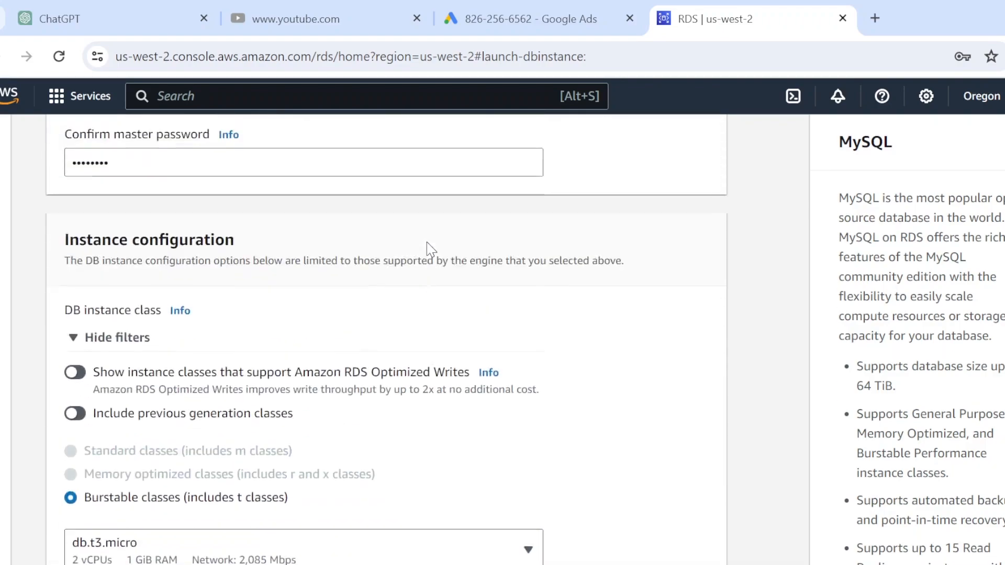
scroll(426, 242, up, 8)
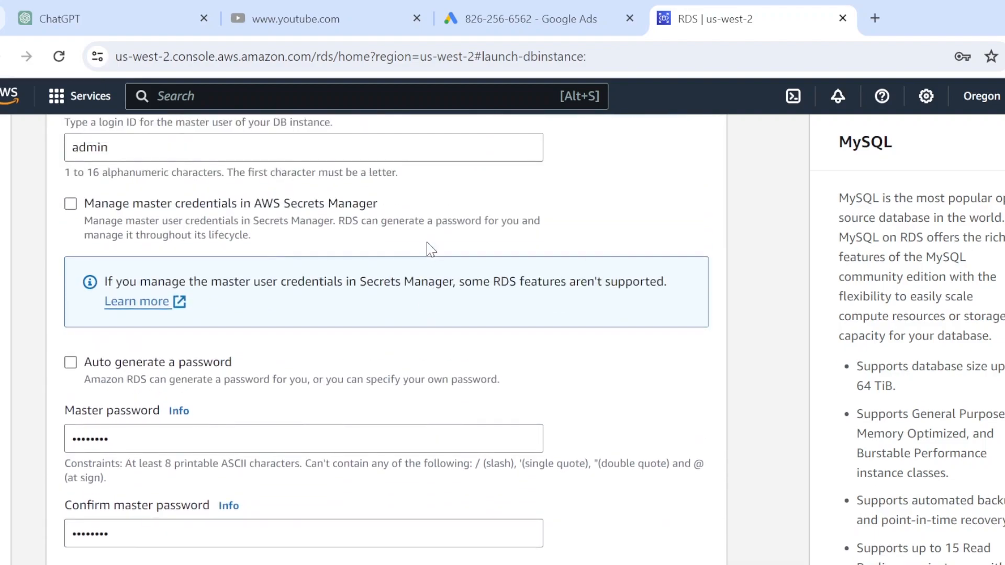
scroll(426, 242, up, 8)
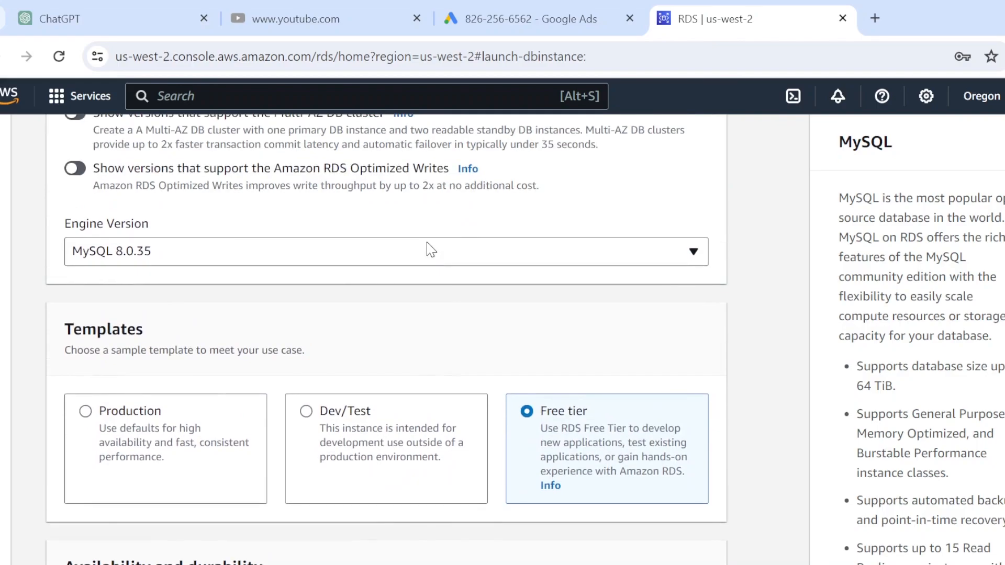
scroll(426, 242, down, 10)
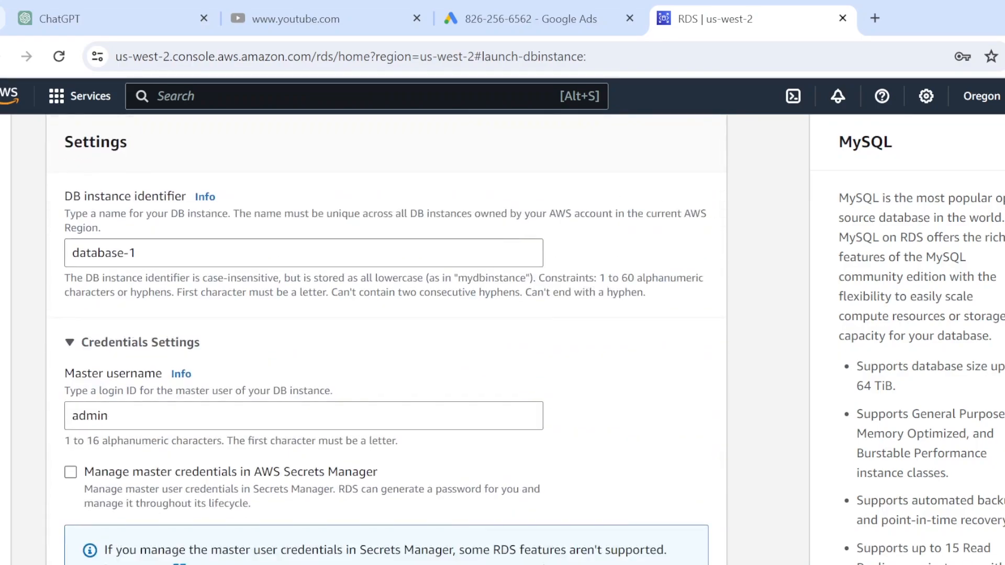
scroll(530, 457, down, 20)
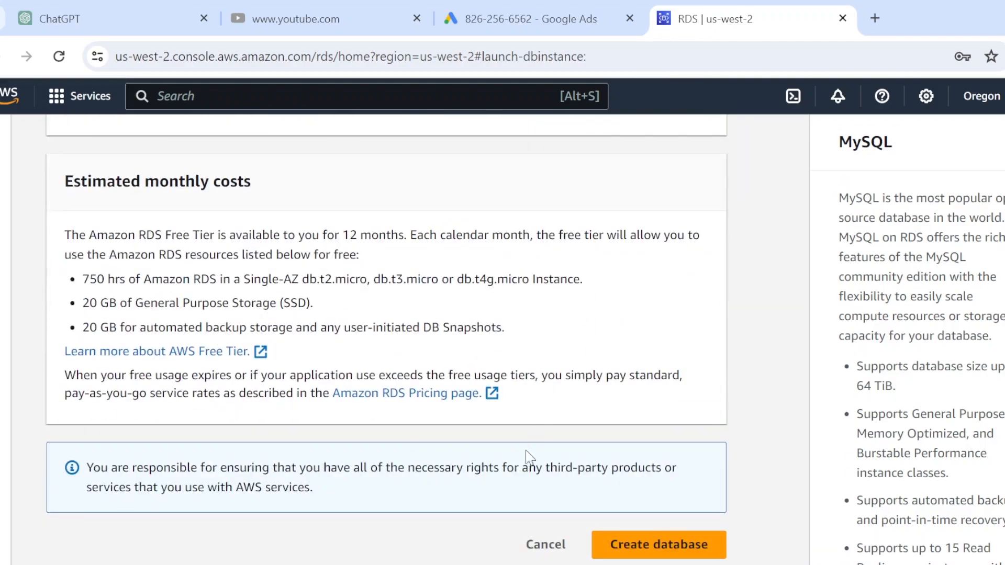
Create database-1, dismissing the browser's password warning, password update prompt and add-ons offer
click(664, 551)
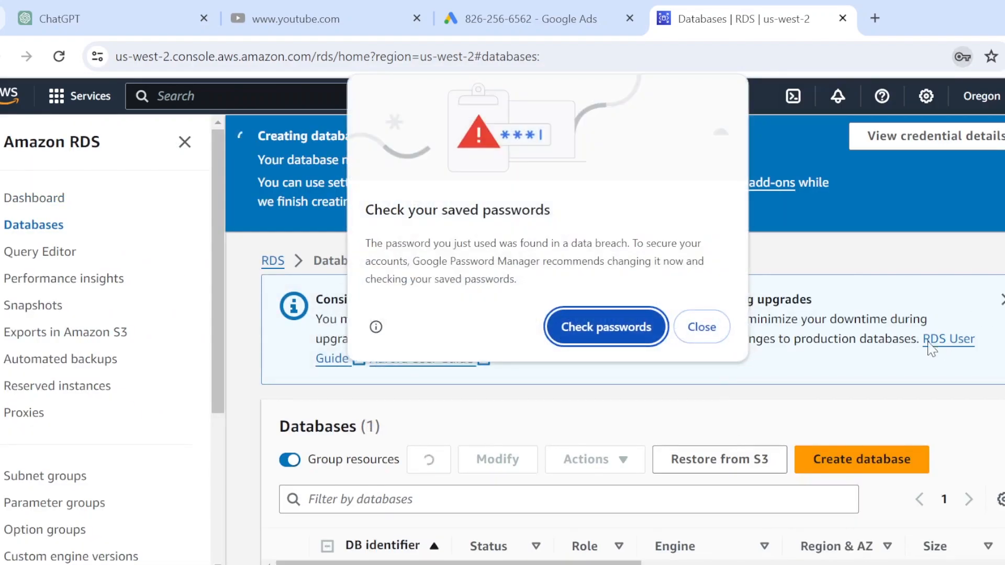
click(697, 328)
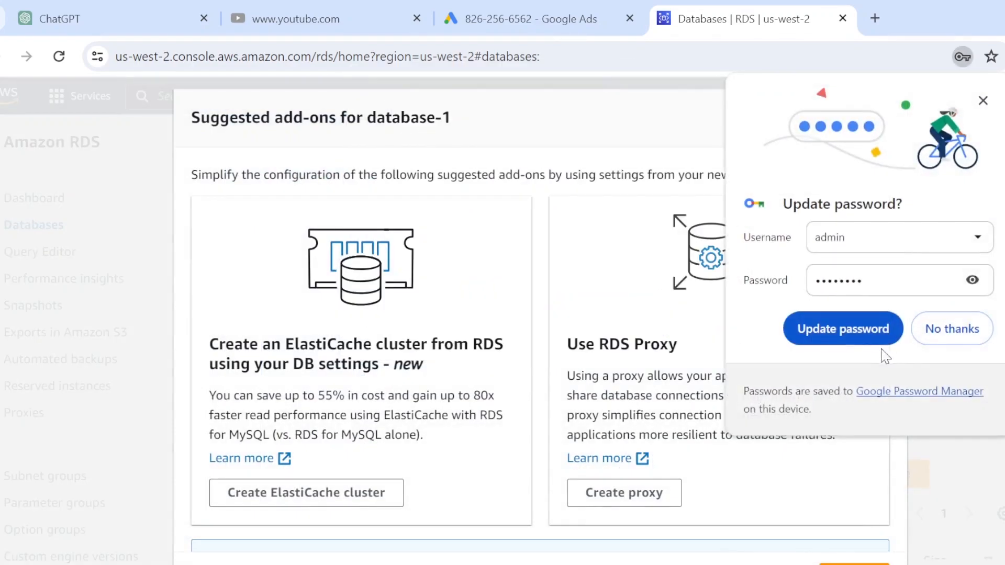
click(950, 329)
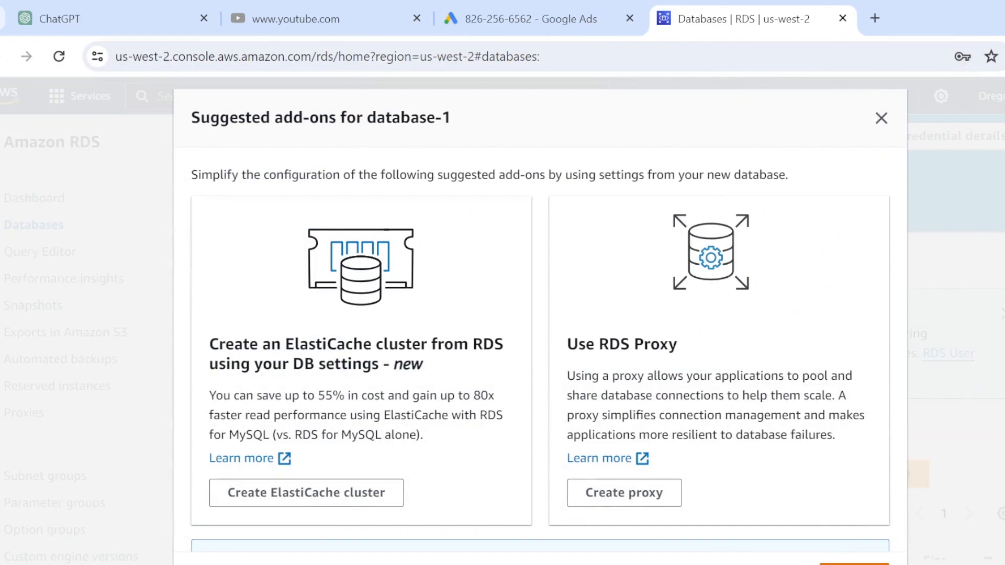
key(Escape)
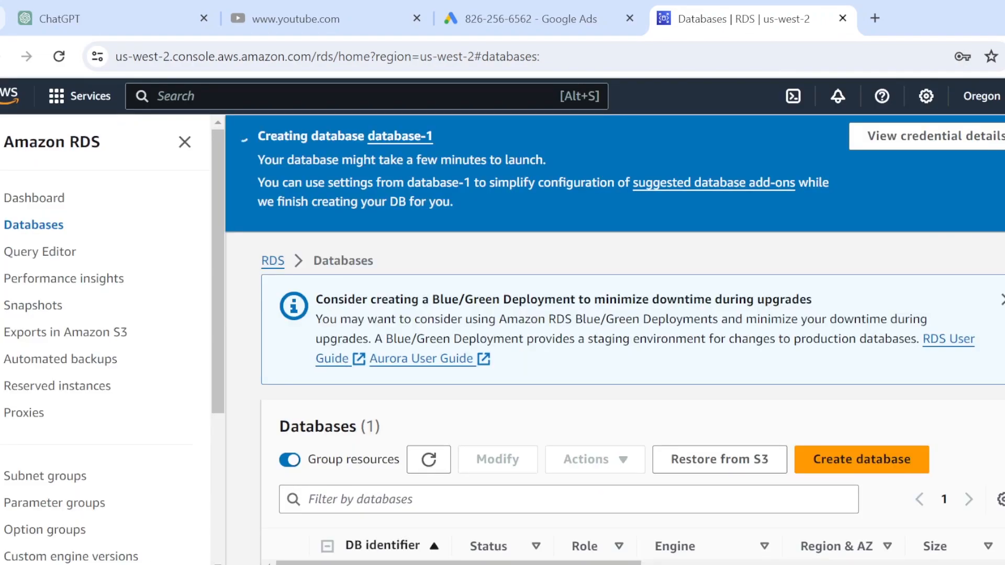
scroll(803, 387, down, 1)
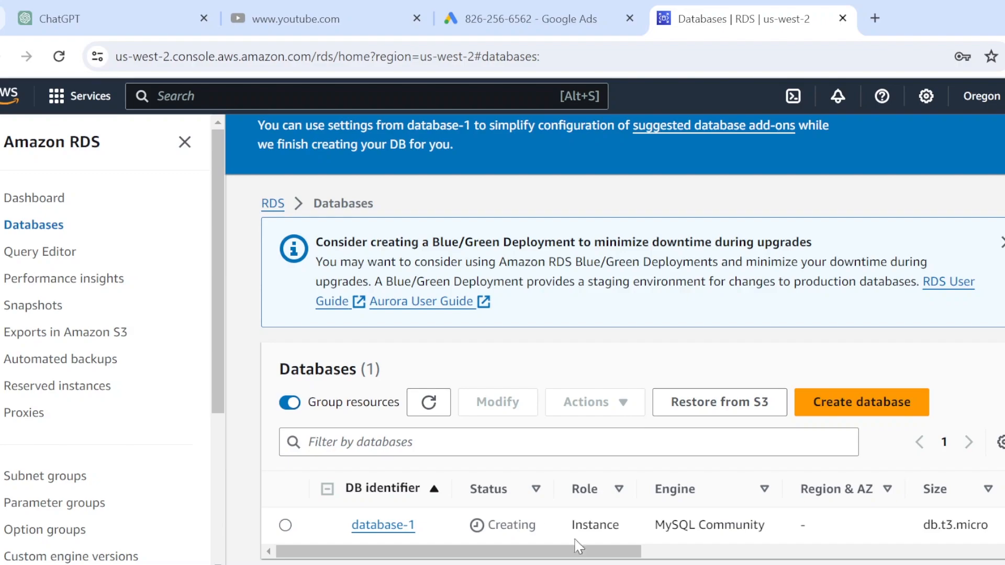
mouse_move(717, 564)
Copy the MySQL download link line from Notepad, then minimise Notepad
click(717, 564)
triple_click(154, 85)
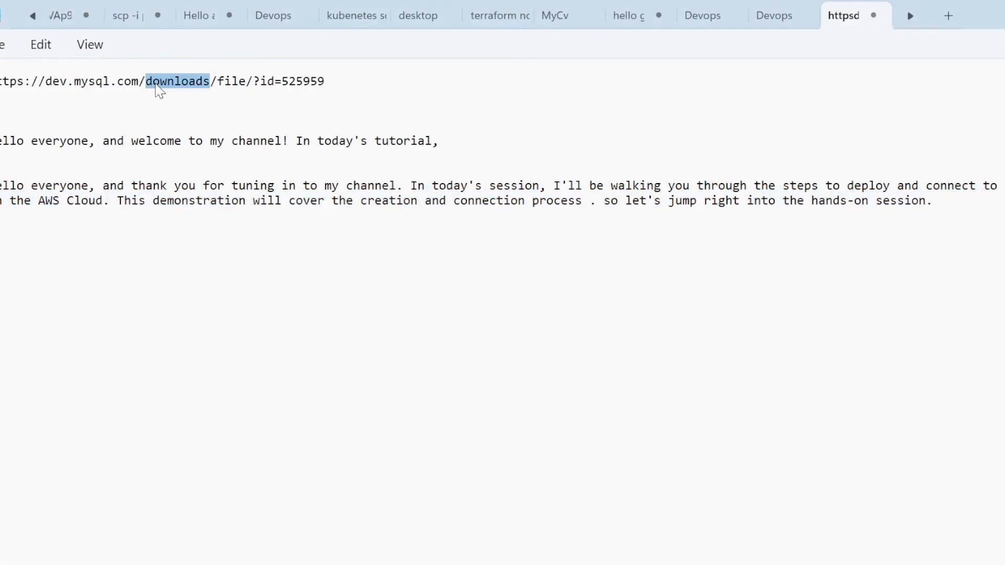
right_click(166, 83)
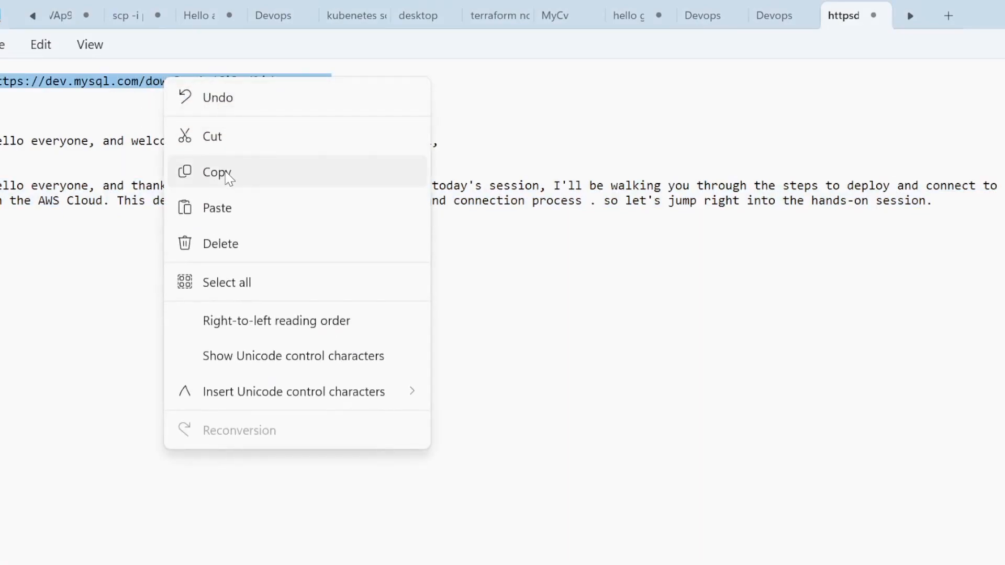
click(227, 175)
click(1004, 14)
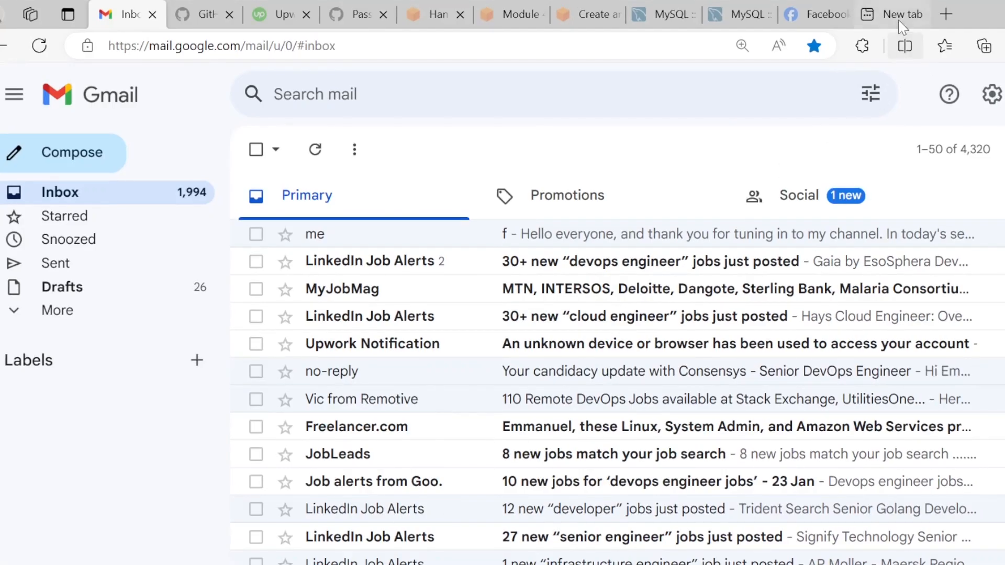
Paste the copied MySQL download URL into Edge's new tab and load the page
click(893, 14)
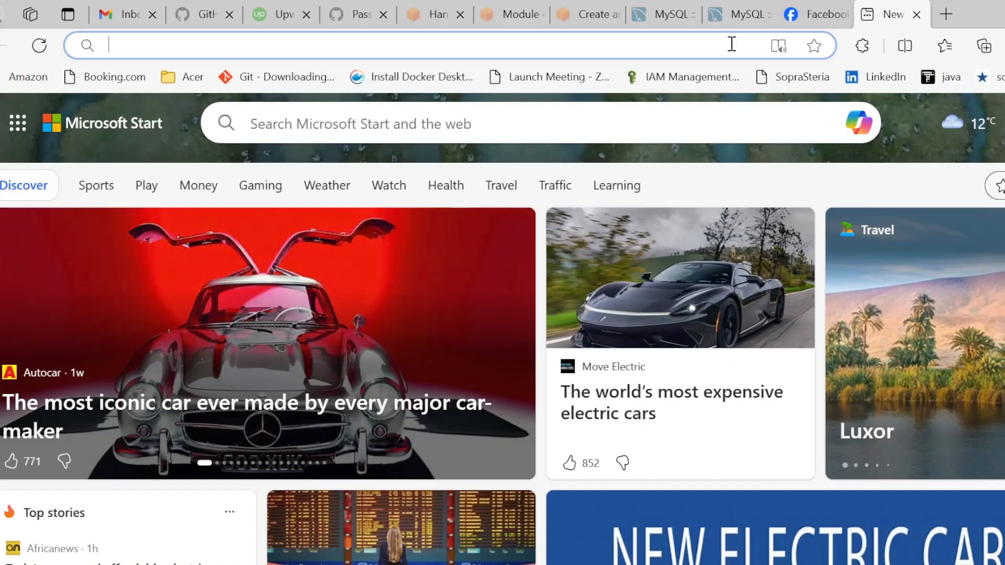
click(612, 45)
key(ctrl+v)
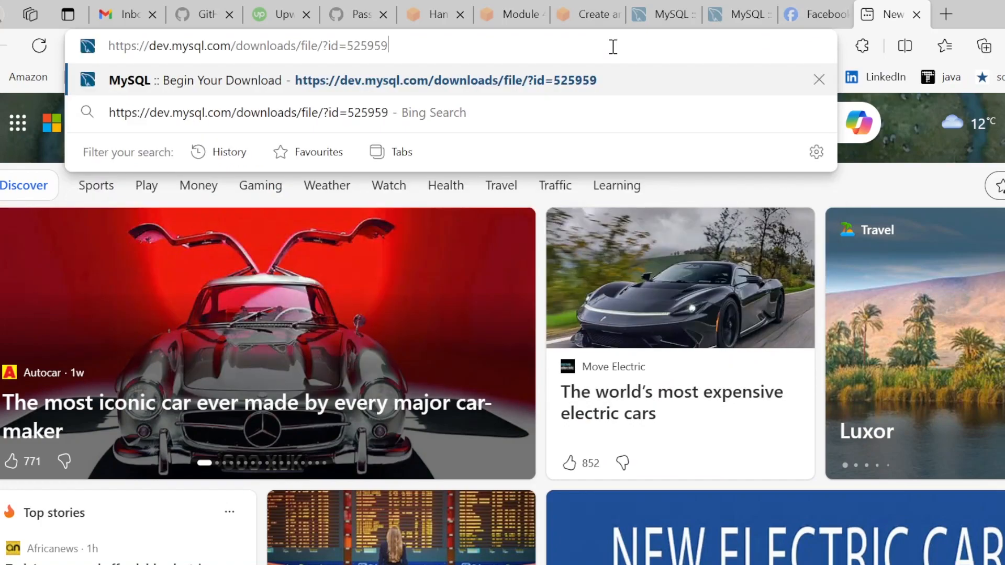
key(Return)
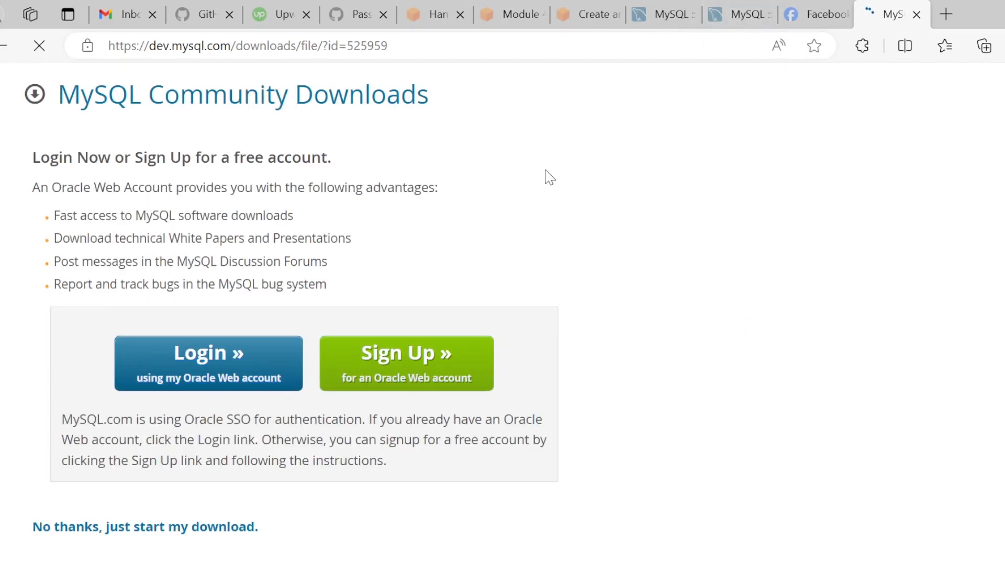
scroll(552, 183, down, 1)
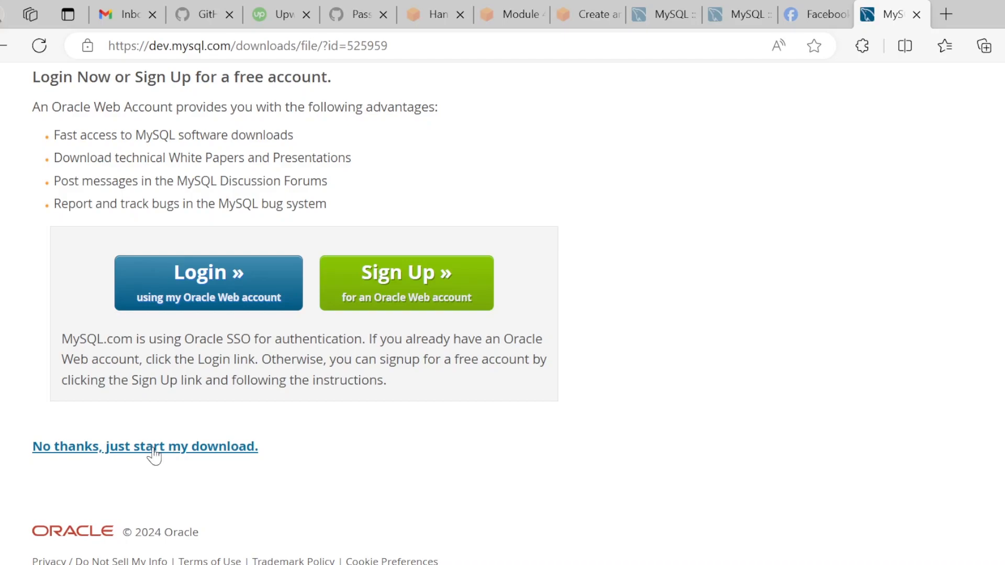
scroll(973, 167, up, 2)
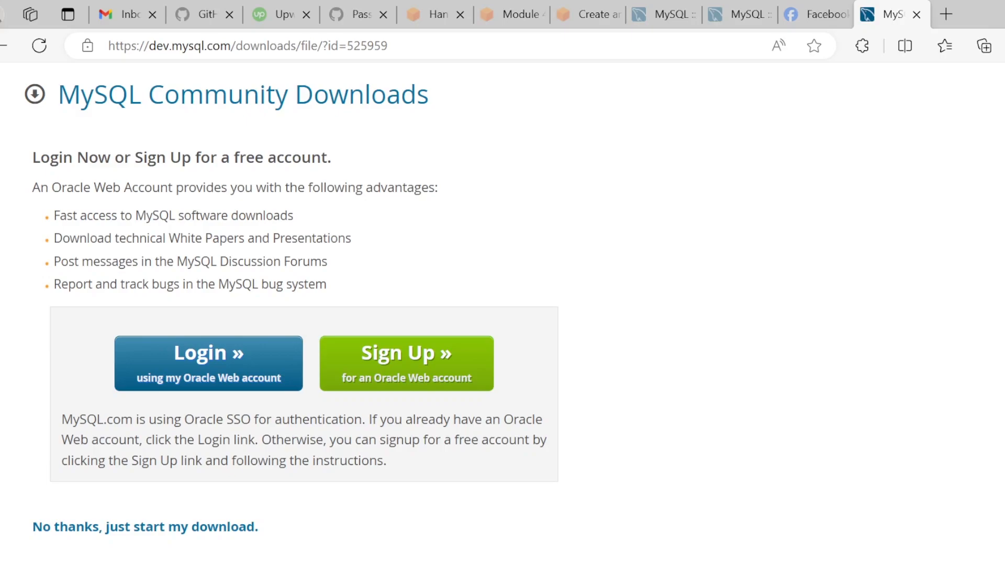
click(842, 564)
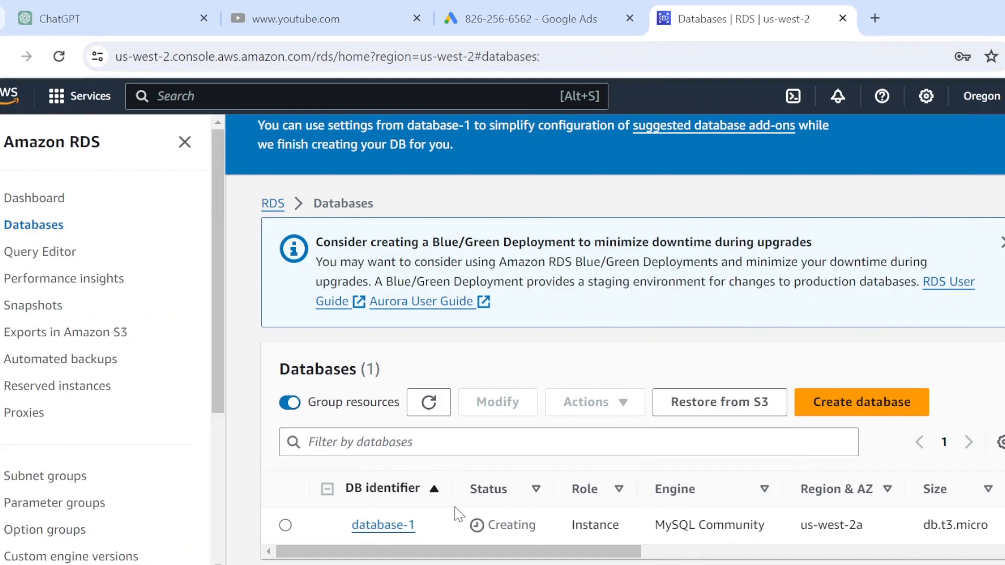
Refresh the RDS databases list, where database-1 is still Creating, and minimise Chrome to the desktop
click(428, 402)
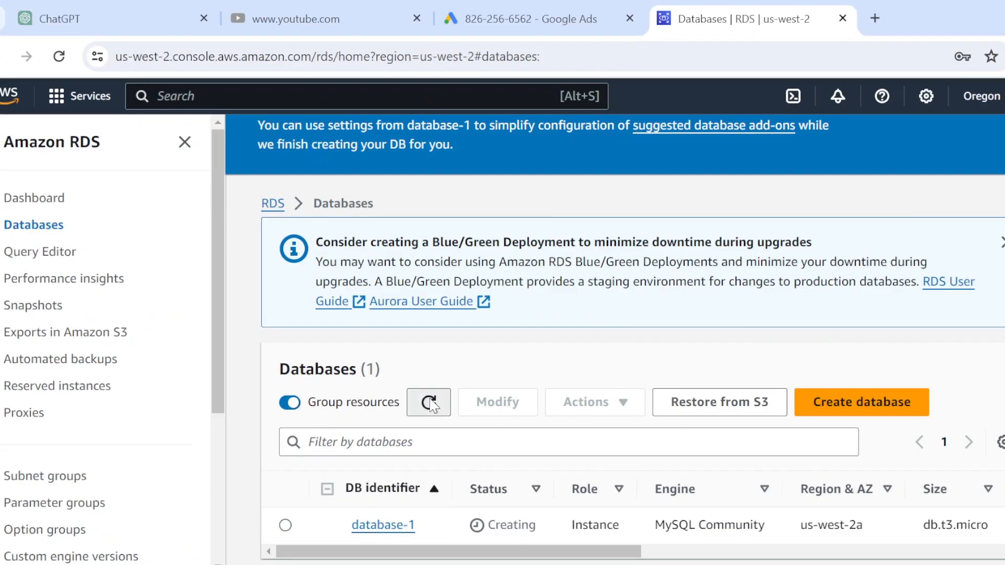
click(1004, 14)
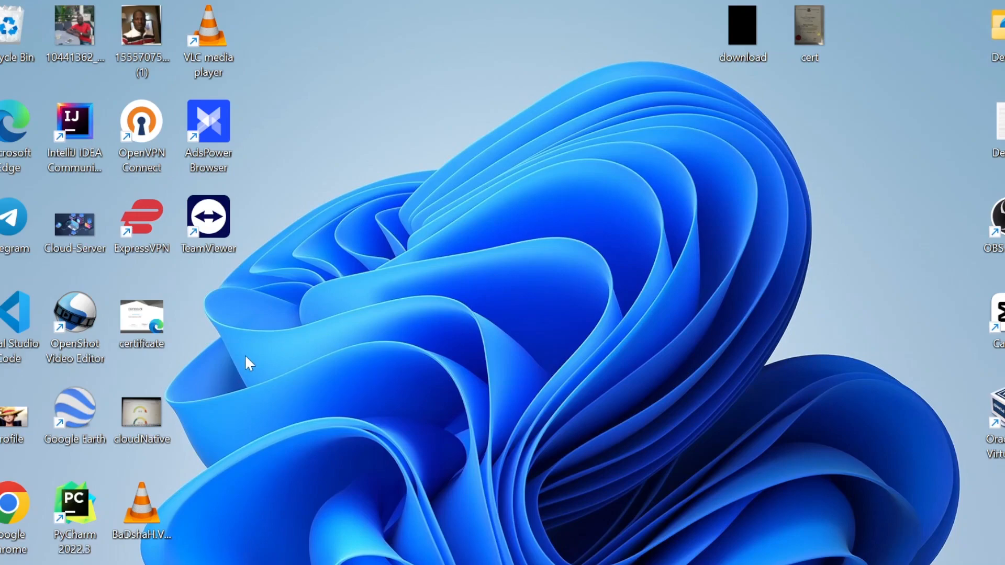
Search Windows for 'my' and run MySQL Workbench 8.0 CE as administrator
key(super+s)
text(mySQL Workbench 8.0 CE)
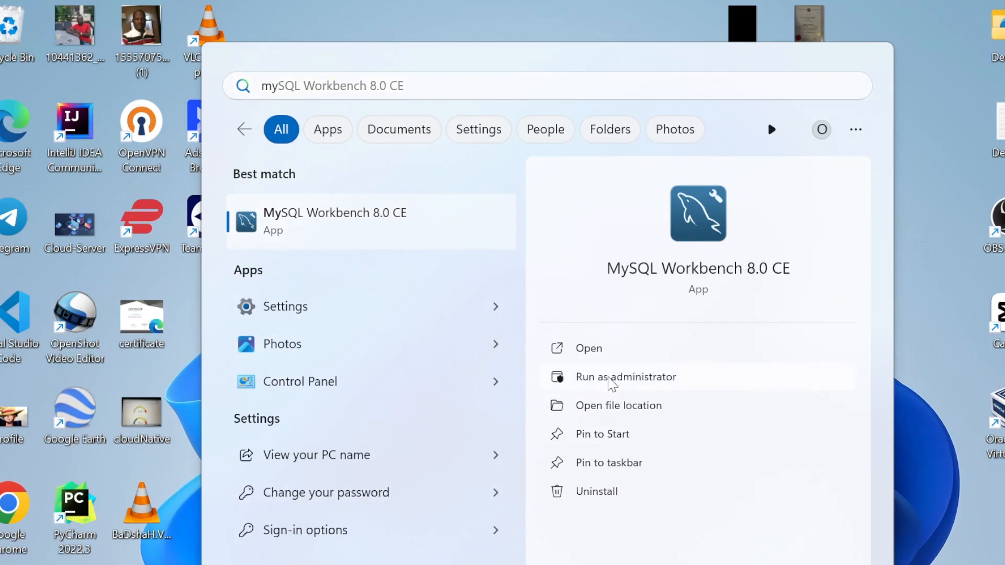
click(612, 378)
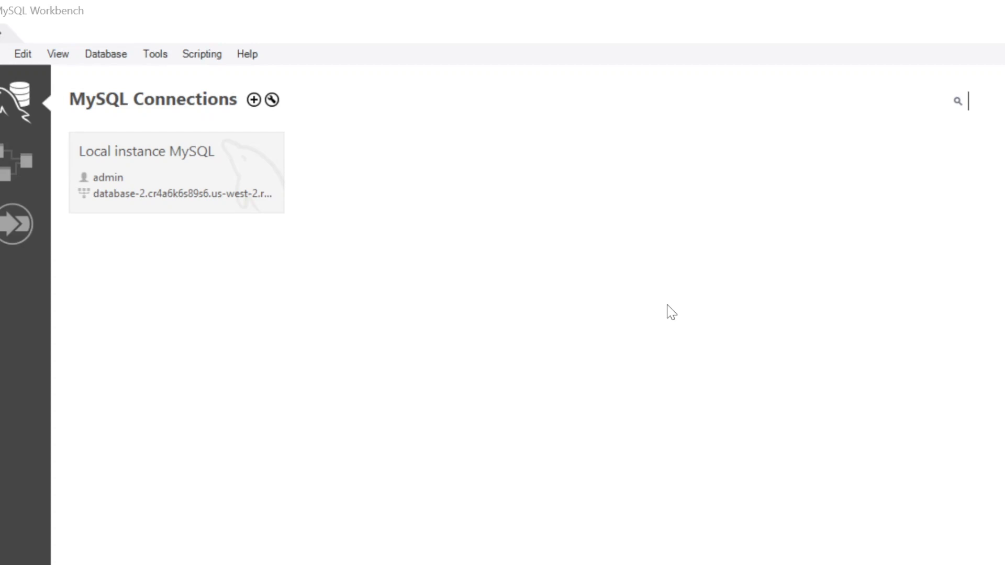
Return to the Chrome RDS Databases page and refresh it; database-1 remains Creating
mouse_move(594, 563)
click(595, 563)
click(434, 409)
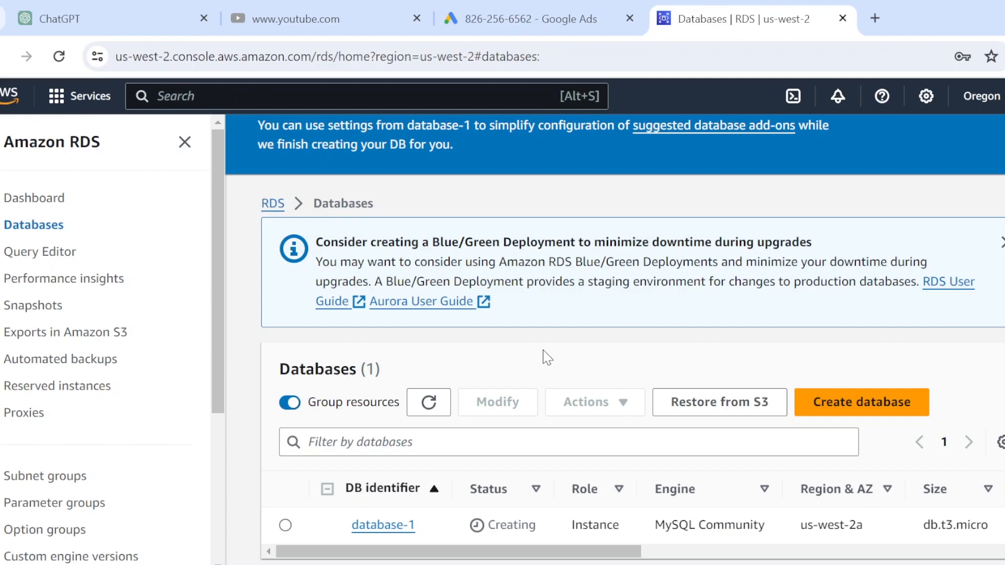
Refresh the databases list and scroll the table until database-1 shows Status Available
click(443, 403)
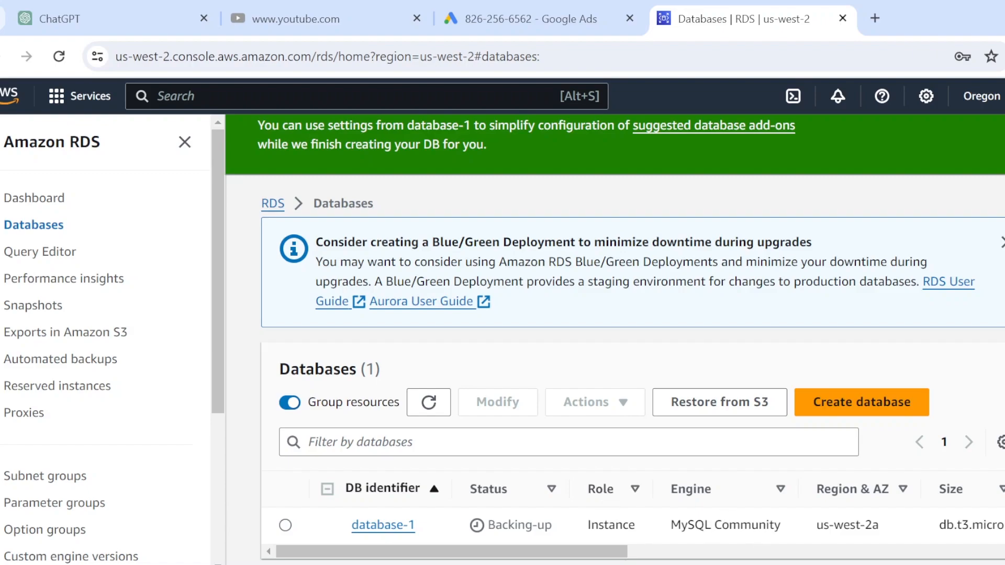
click(776, 561)
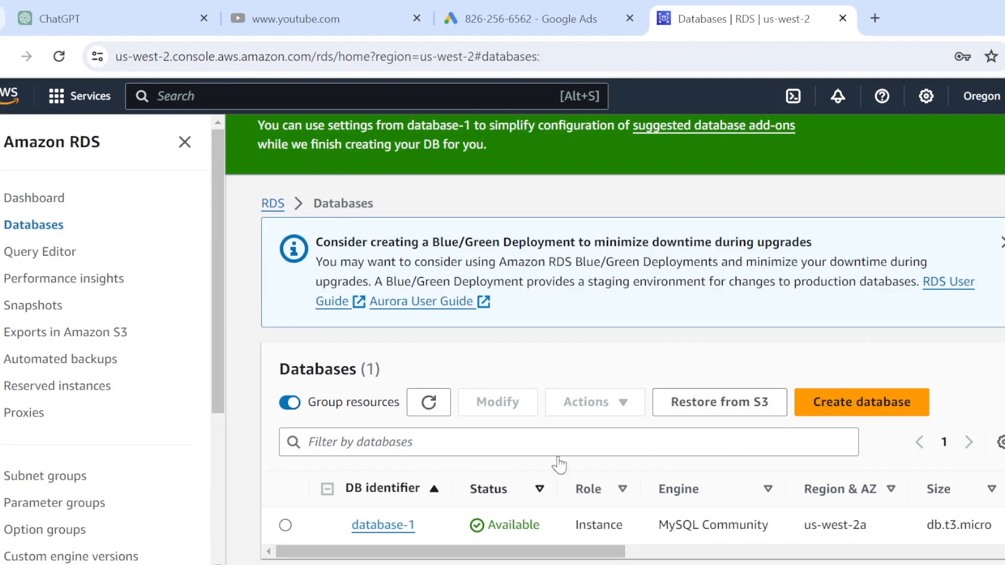
drag(571, 550, 670, 554)
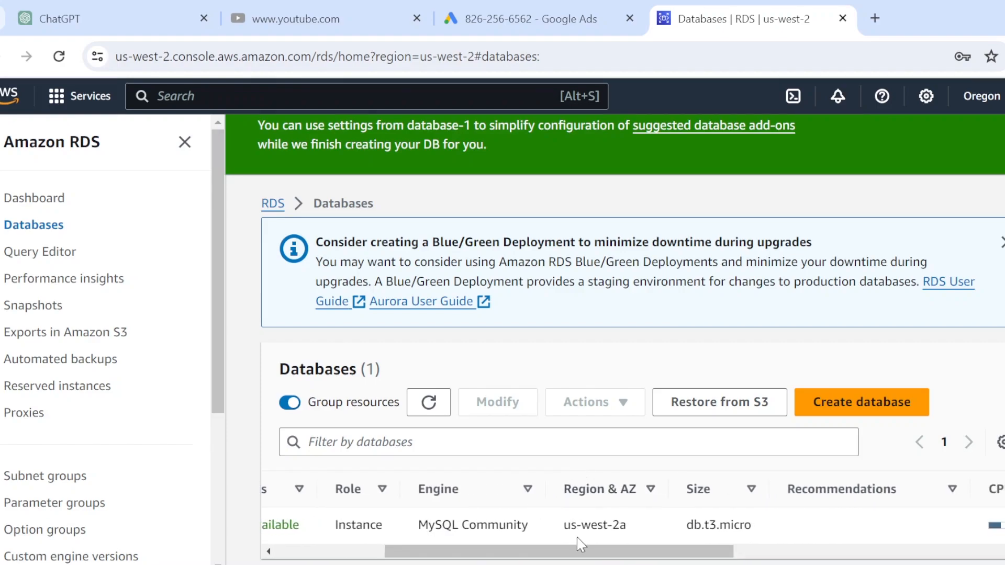
drag(598, 556, 882, 560)
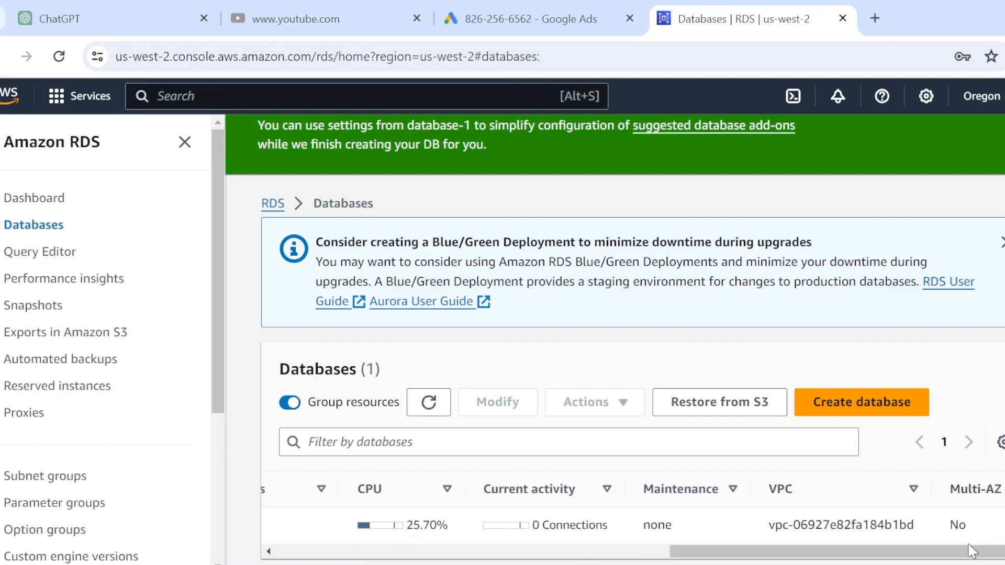
drag(951, 552, 550, 556)
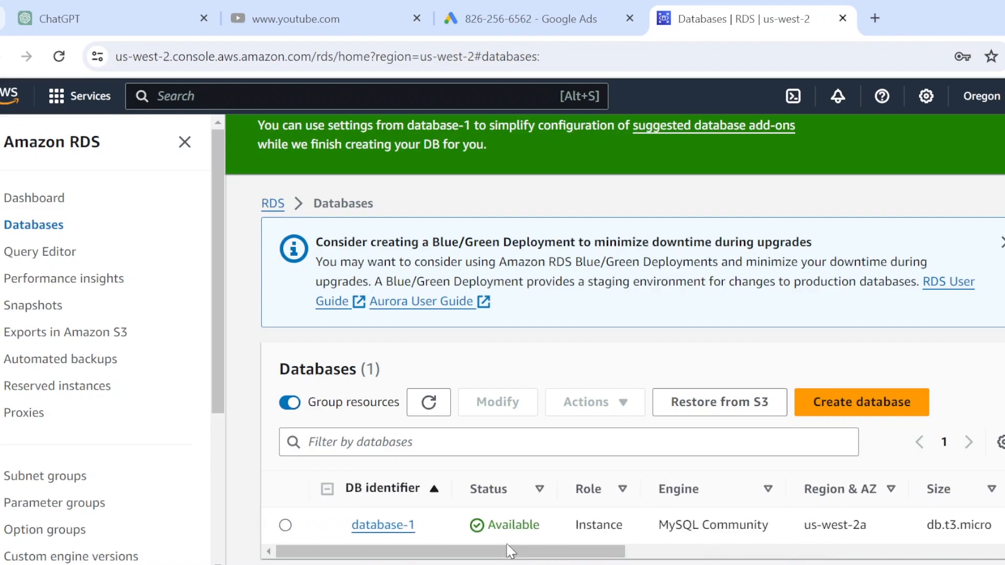
scroll(687, 430, down, 1)
Open the database-1 details page to review its summary, then bring up Windows Search
click(382, 525)
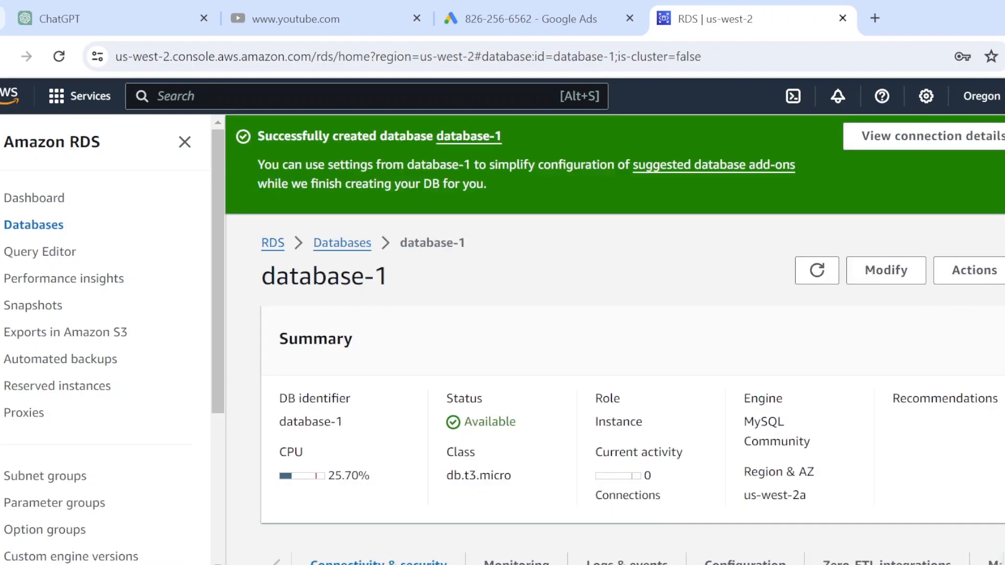
scroll(576, 283, down, 3)
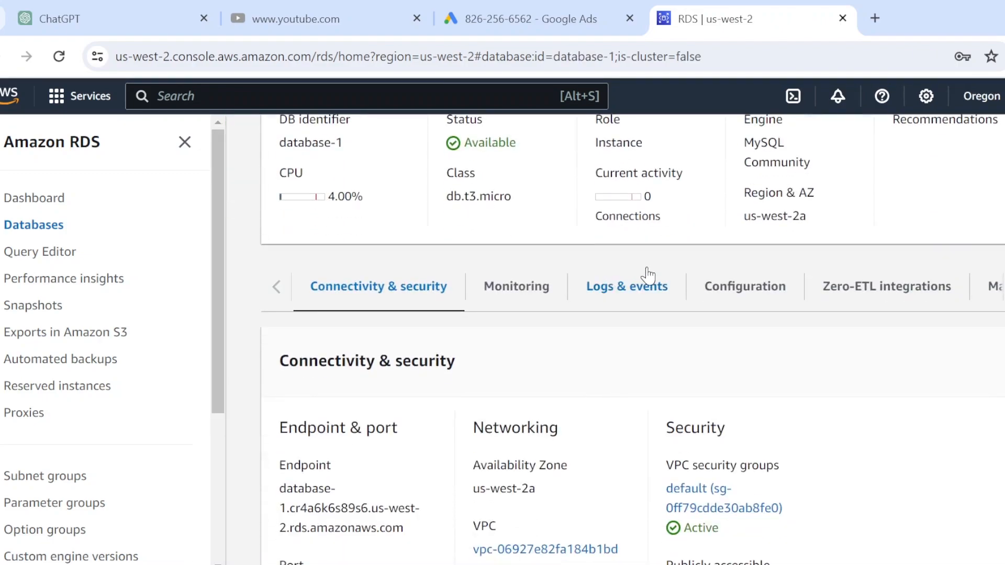
scroll(832, 348, up, 1)
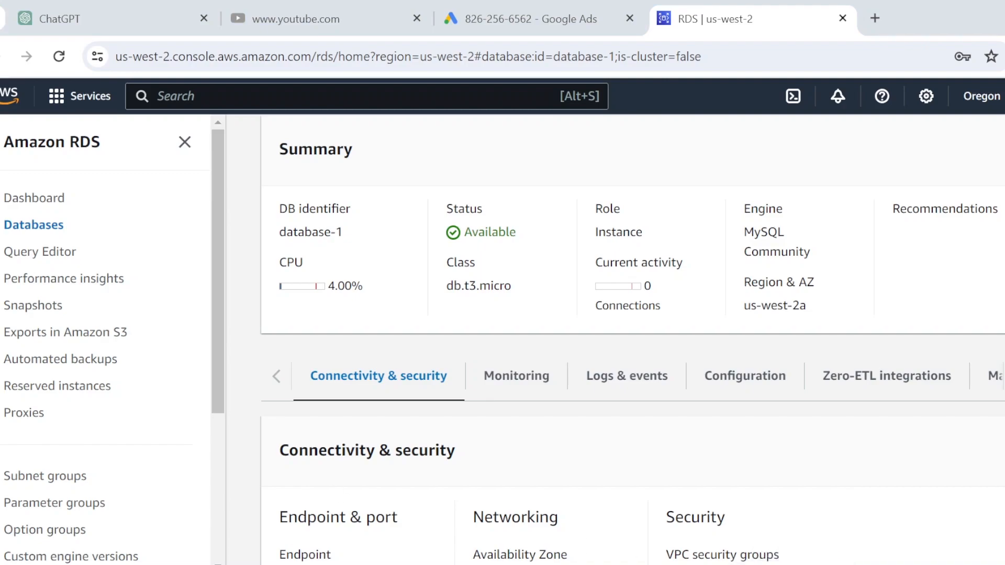
key(super+s)
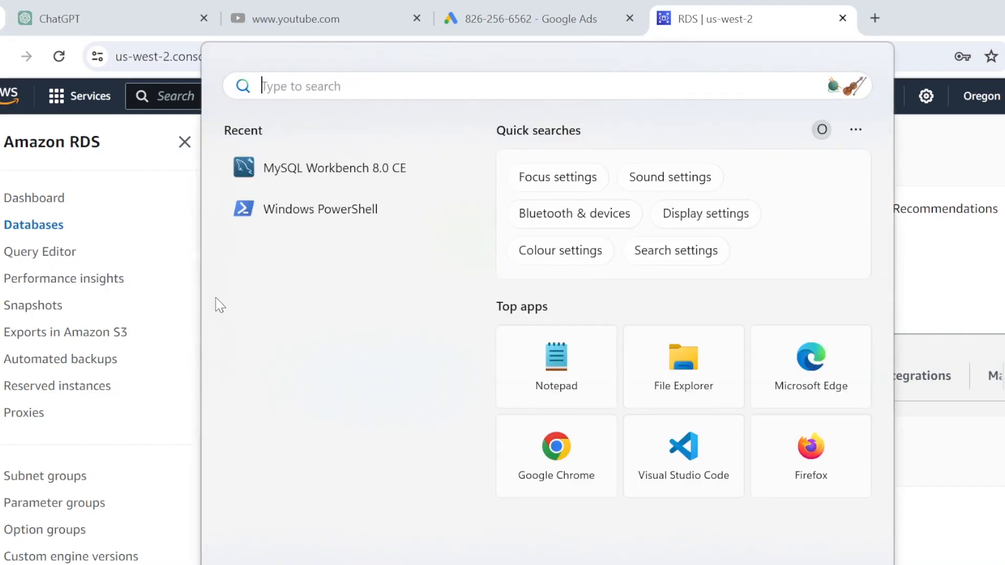
Run MySQL Workbench 8.0 CE from the recent search results as administrator
right_click(343, 174)
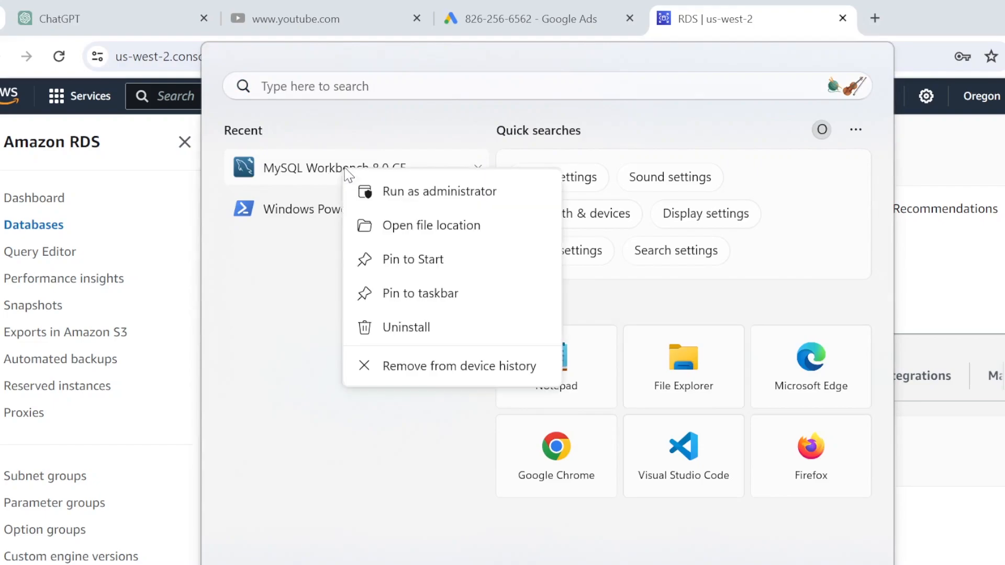
click(395, 190)
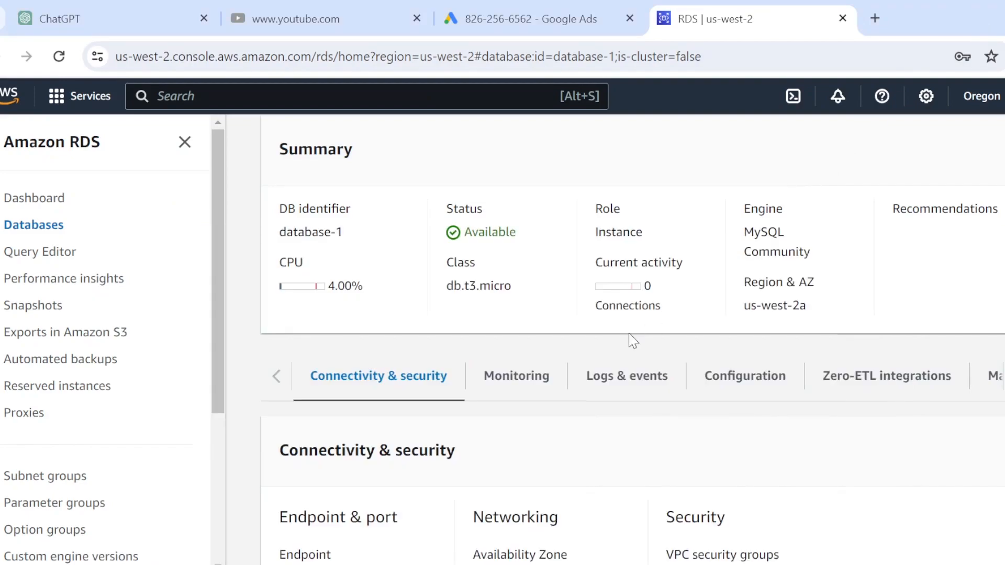
Close the RDS navigation side panel on the database-1 details page
scroll(628, 337, down, 3)
scroll(629, 337, up, 3)
scroll(632, 340, up, 2)
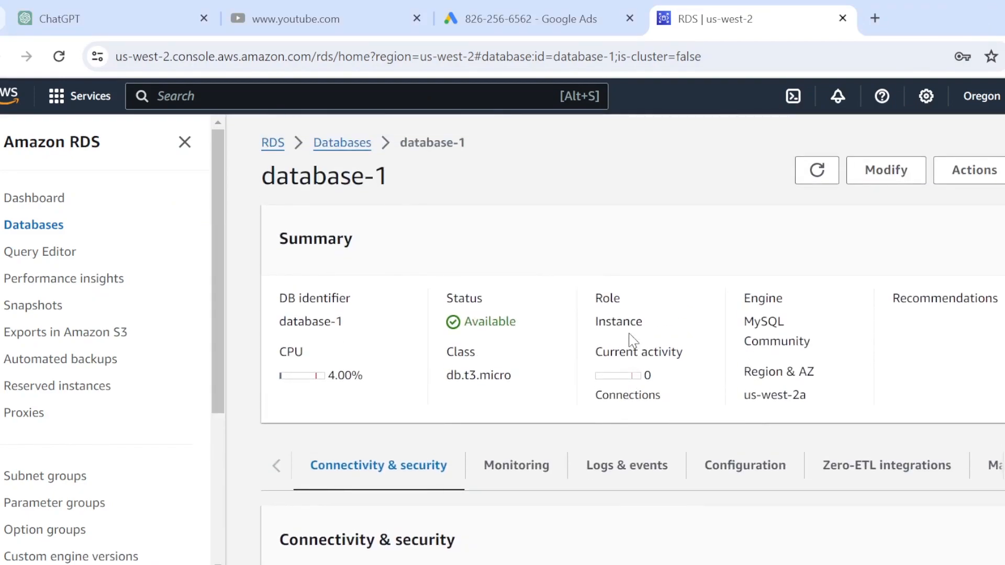
click(185, 142)
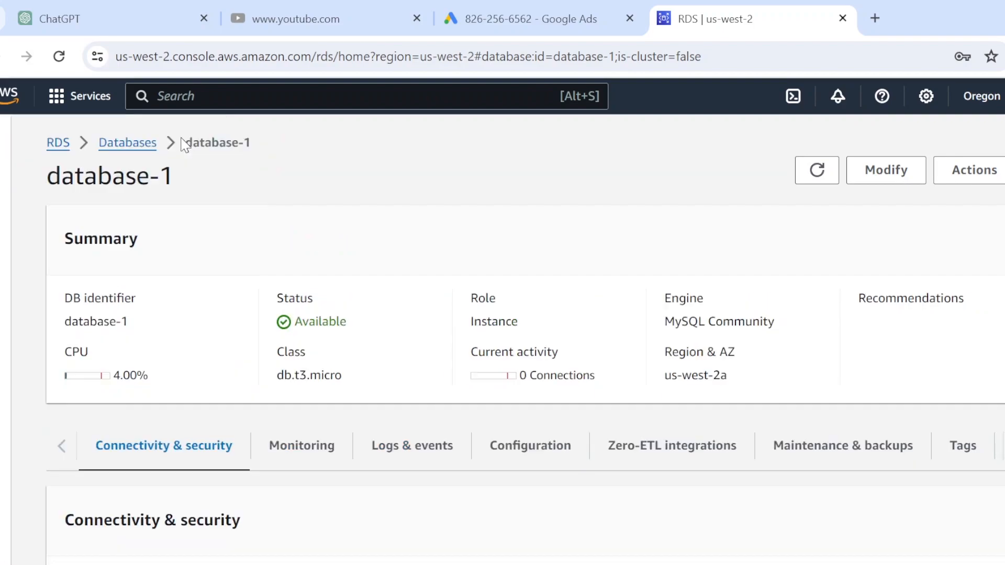
Copy database-1's endpoint address from Connectivity & security and return to MySQL Workbench
scroll(630, 262, down, 5)
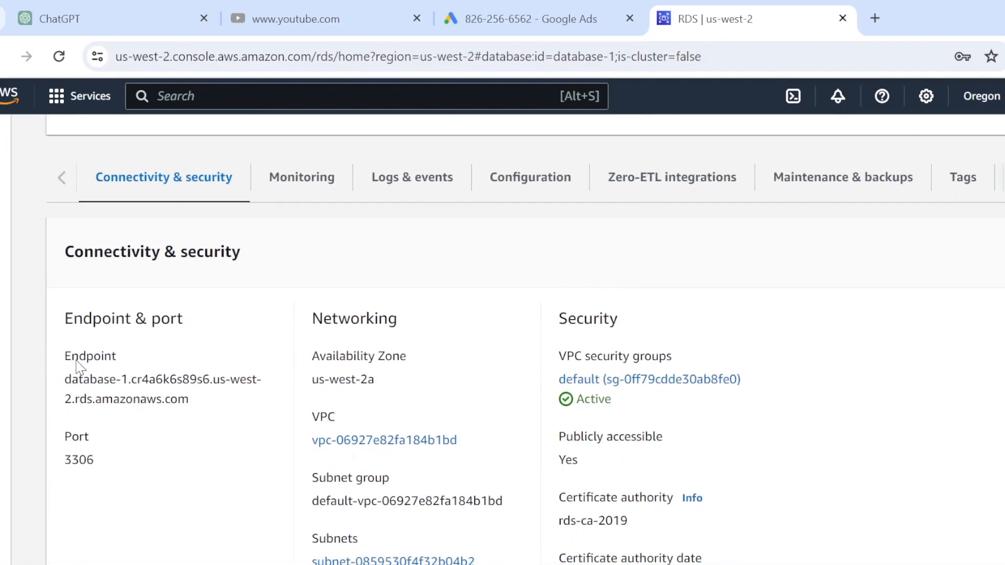
scroll(628, 231, up, 3)
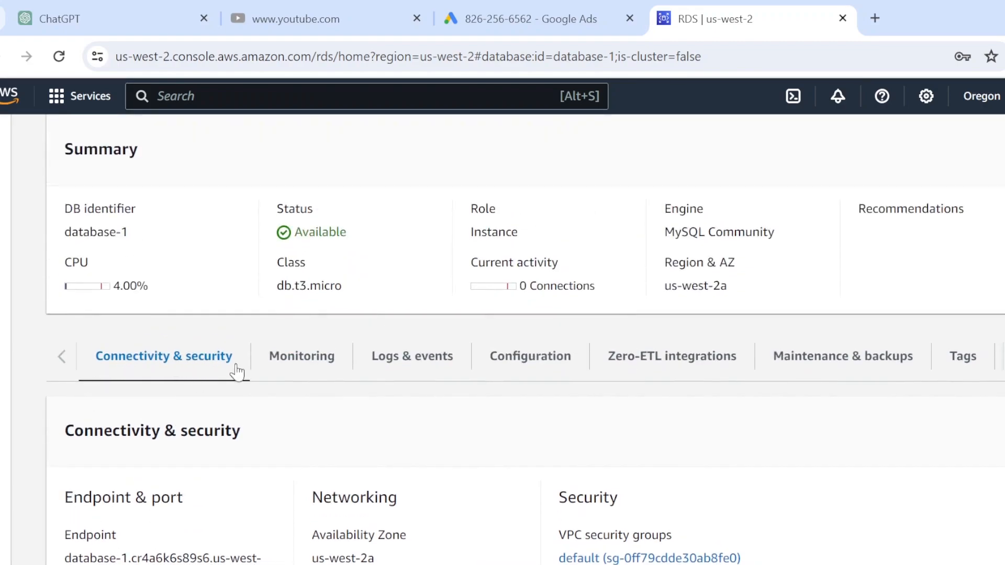
scroll(330, 377, down, 3)
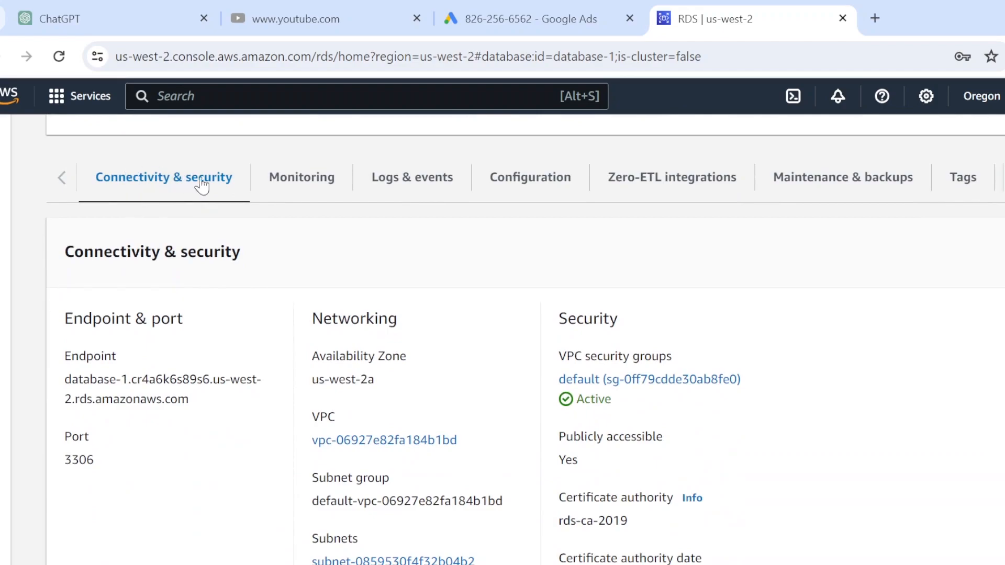
triple_click(68, 380)
right_click(70, 380)
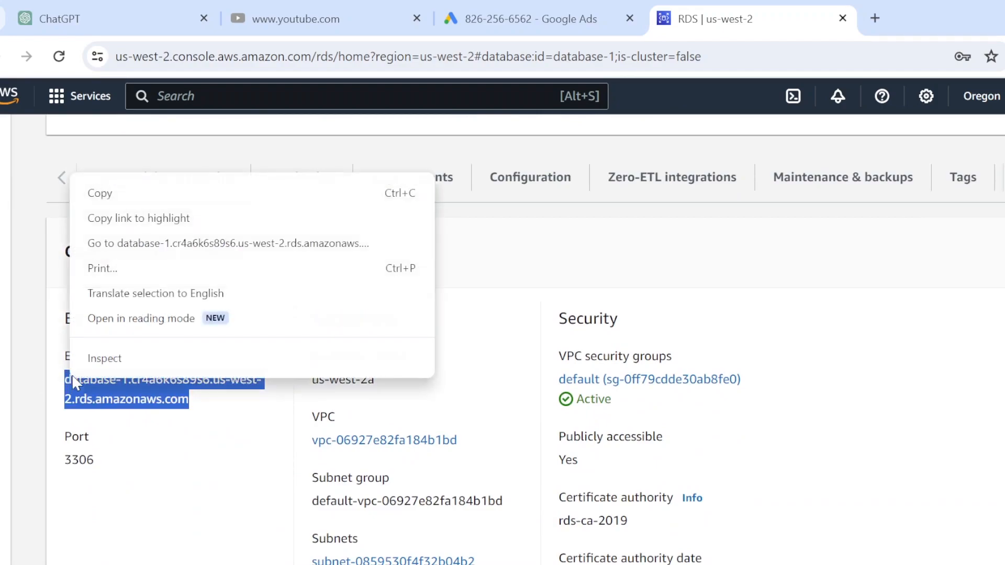
click(136, 193)
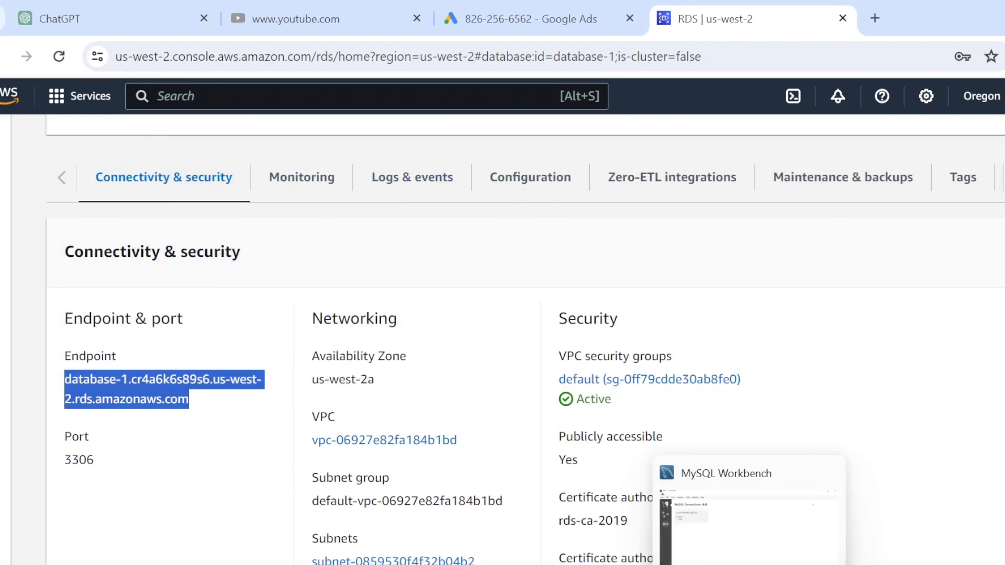
click(749, 564)
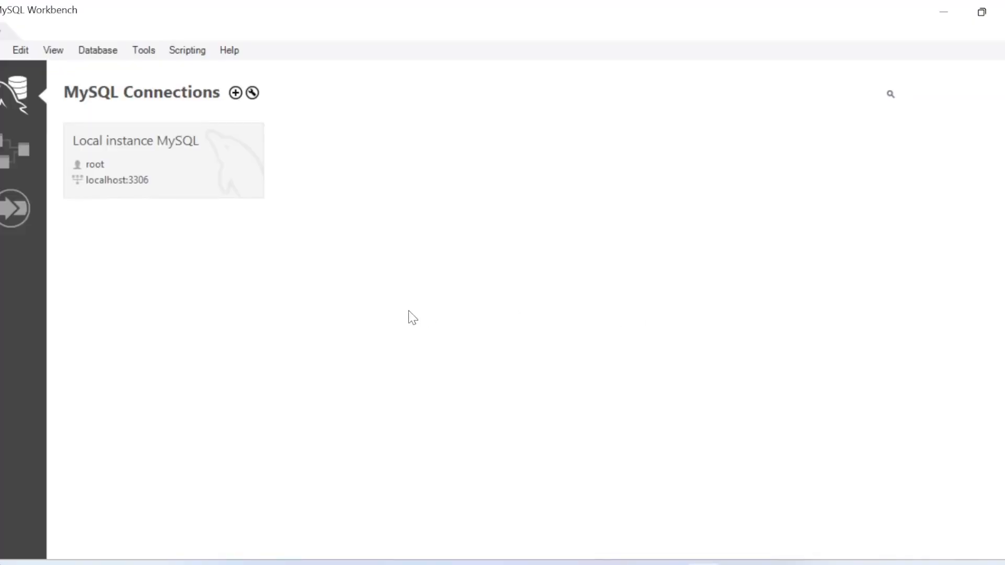
Start a new Connect to Database and replace hostname 127.0.0.1 with the pasted RDS endpoint
click(96, 49)
click(131, 73)
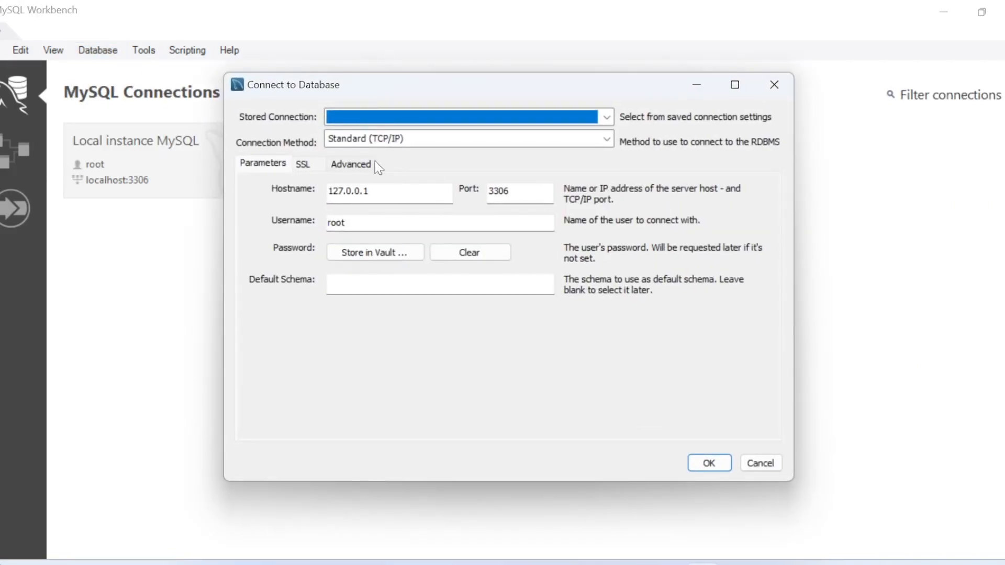
double_click(380, 191)
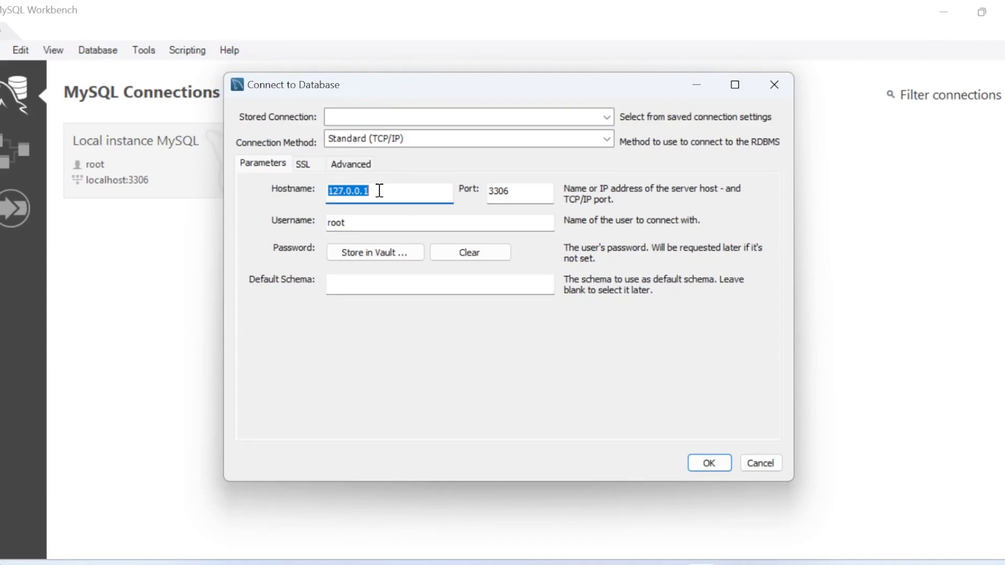
key(ctrl+v)
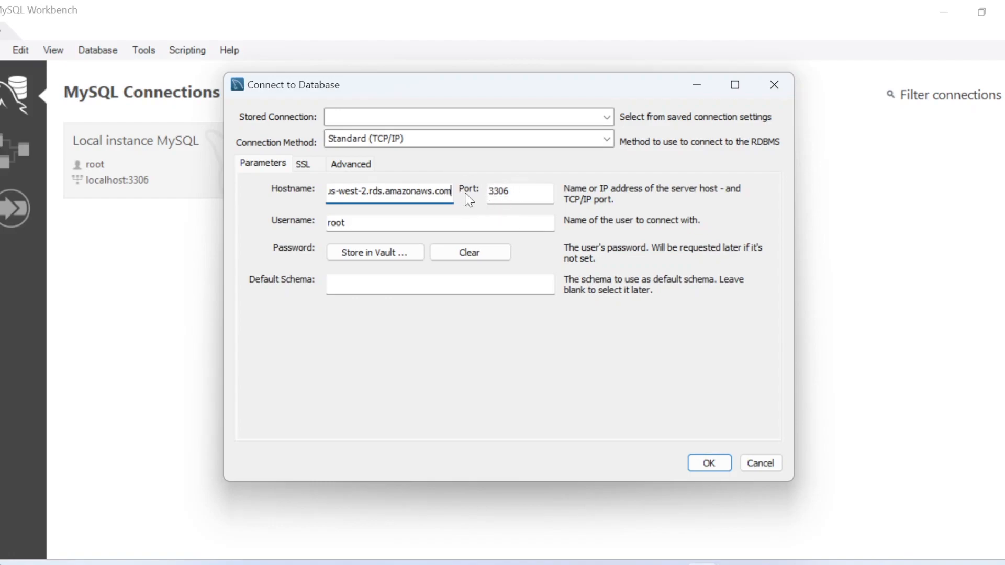
Change the connection username from root to admin
click(345, 224)
click(345, 224)
double_click(345, 224)
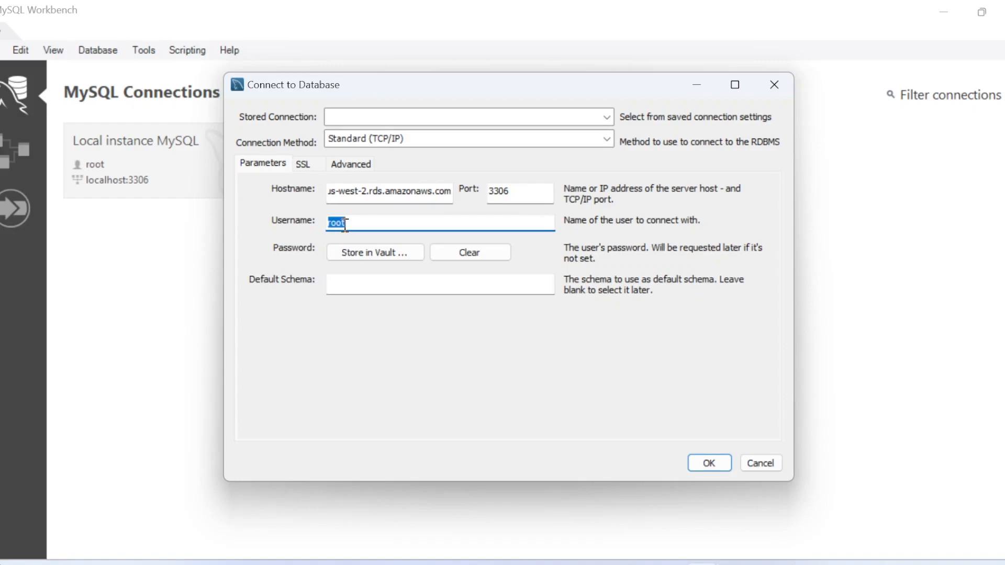
text(a)
text(dmin)
Store the admin password in the vault and connect to the endpoint on port 3306
click(378, 254)
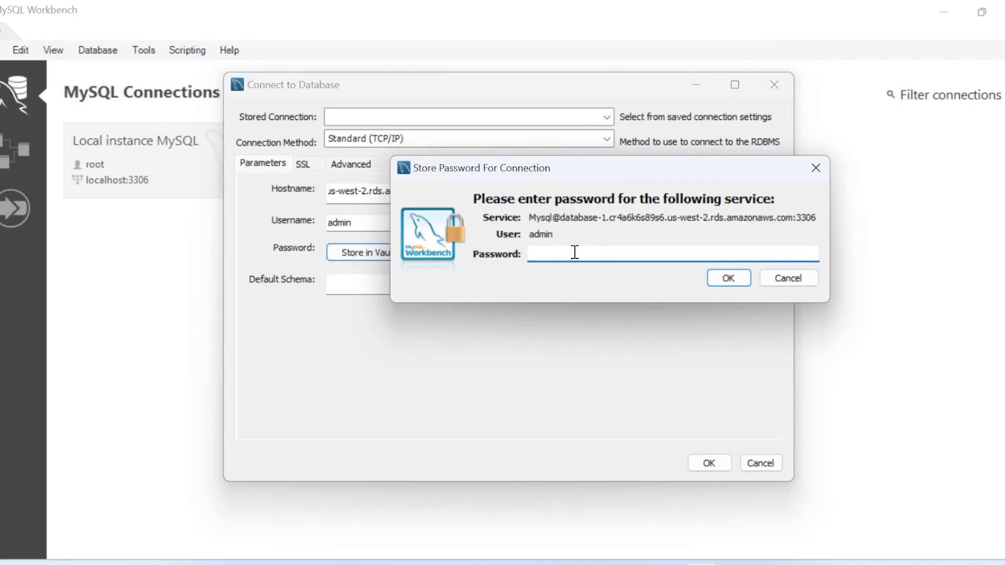
text(*****)
key(BackSpace)
key(BackSpace)
key(BackSpace)
key(BackSpace)
key(BackSpace)
text(*********)
click(729, 278)
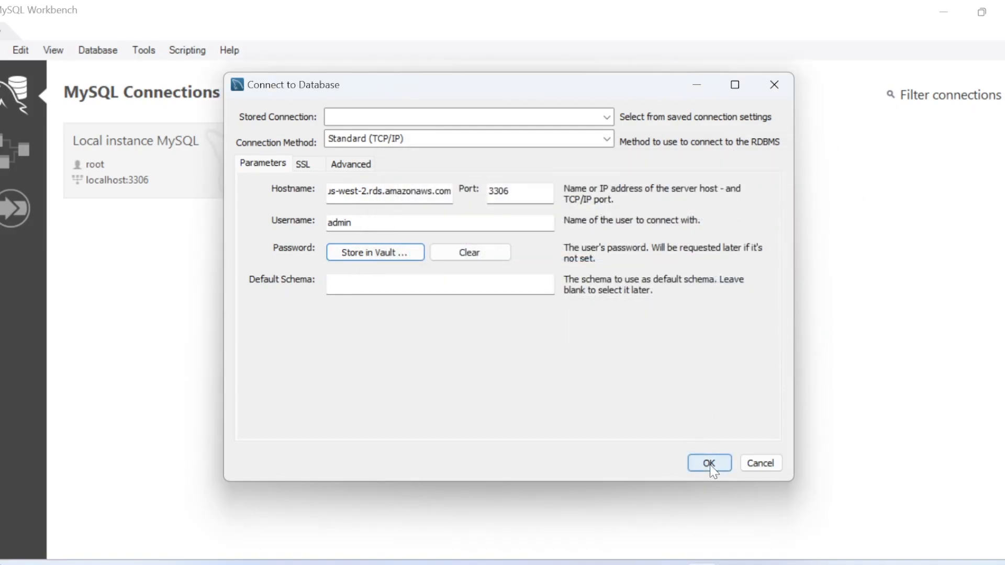
click(709, 465)
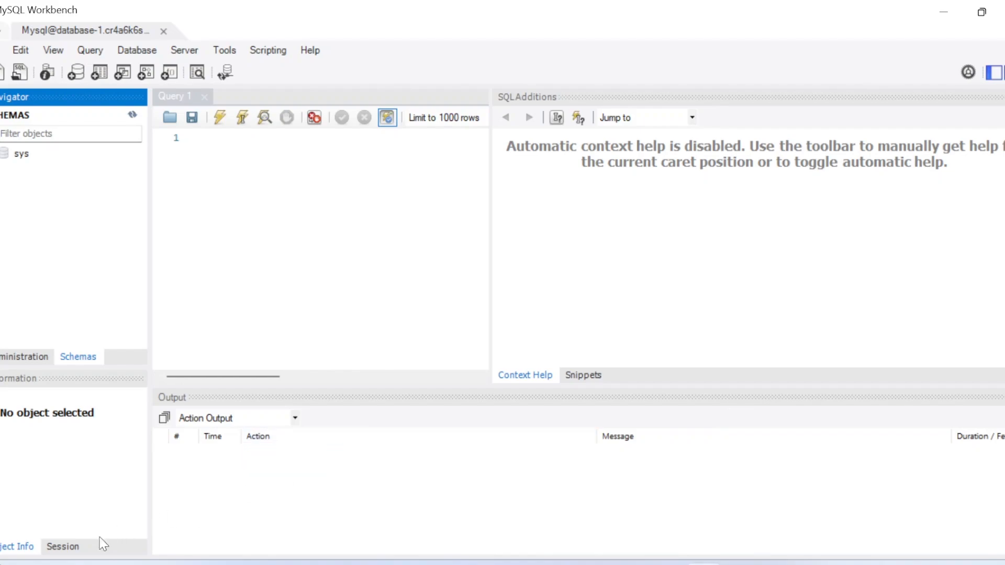
Show the Session tab: database-1 host, port 3306, user admin, server 8.0.35
click(88, 548)
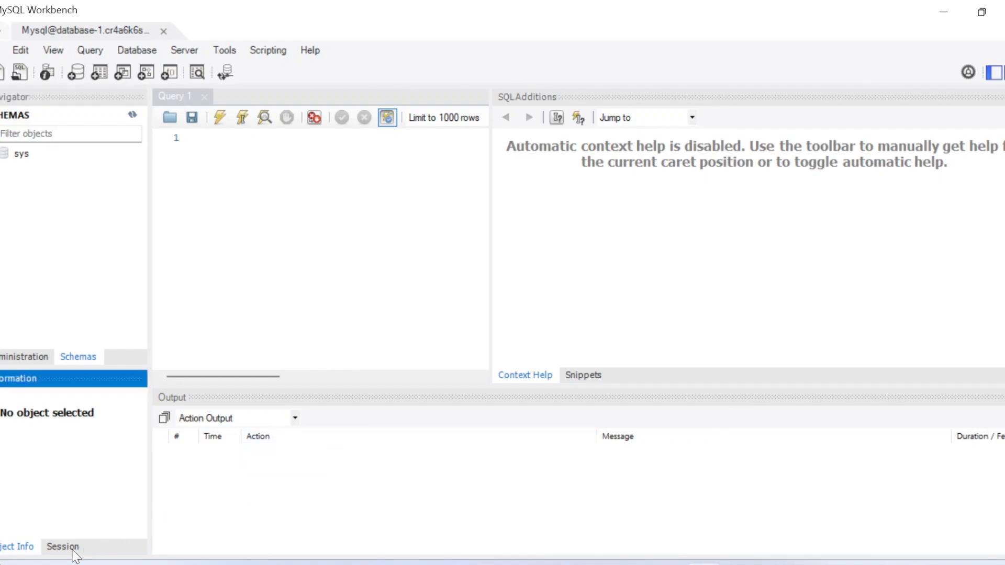
click(76, 549)
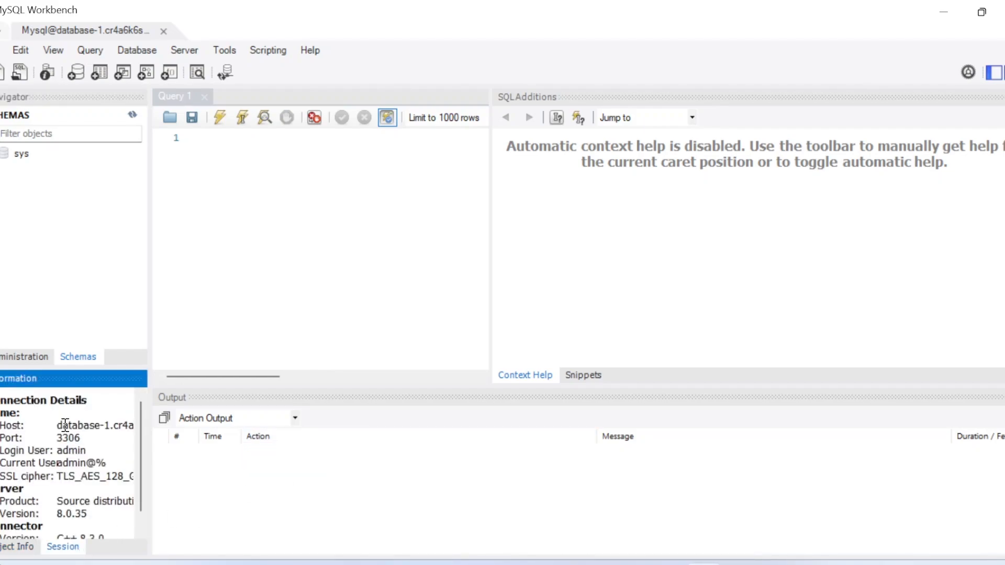